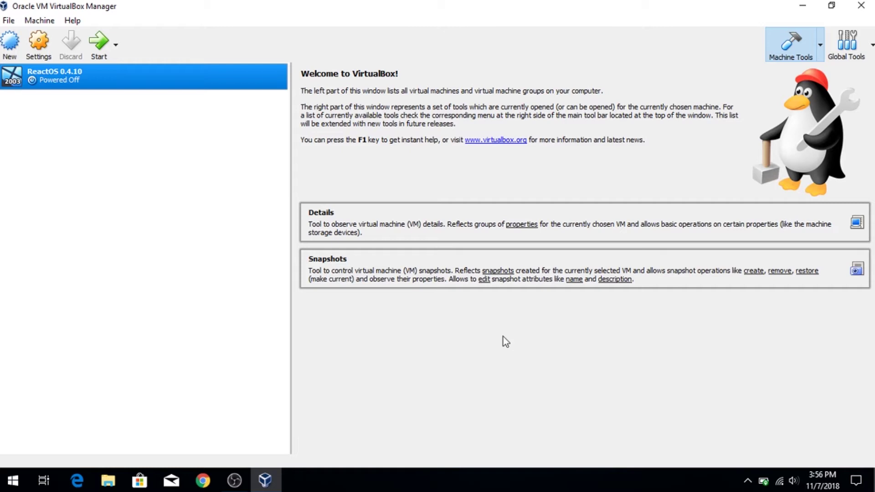
- Start the ReactOS 0.4.10 VM, dismiss the notices, and accept English (United States) and the detected devices
click(97, 50)
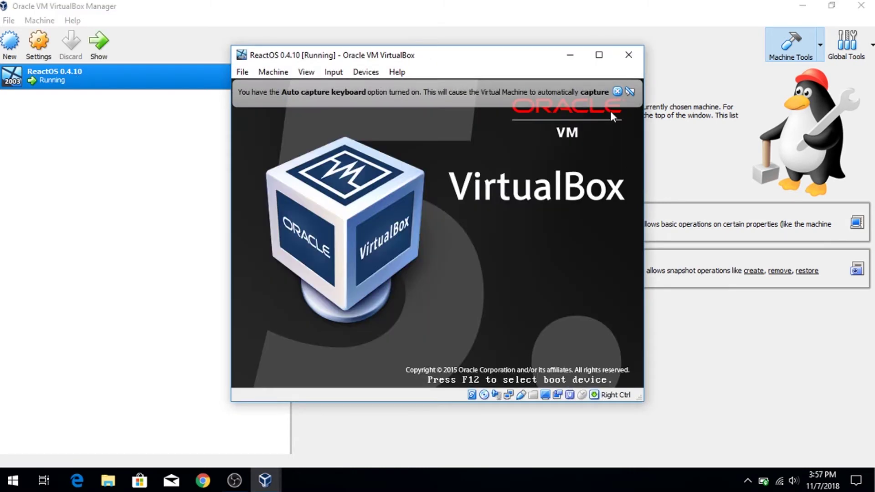
click(615, 94)
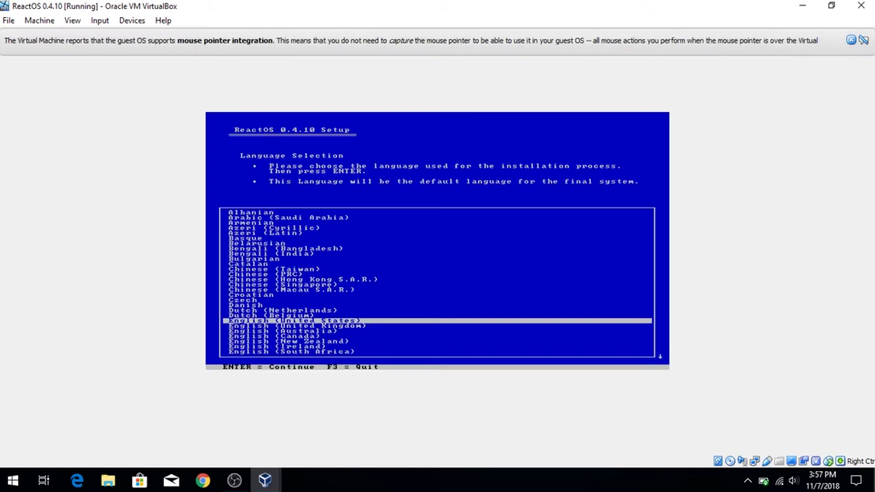
click(851, 40)
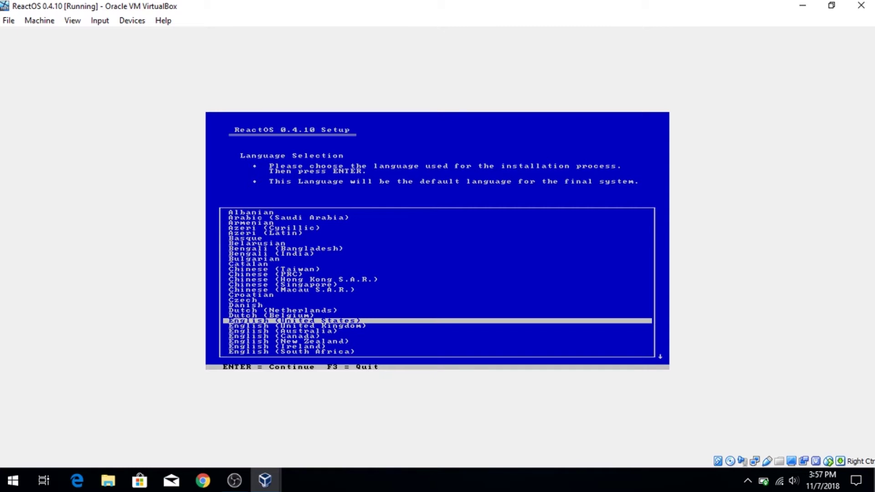
key(Return)
key(Return)
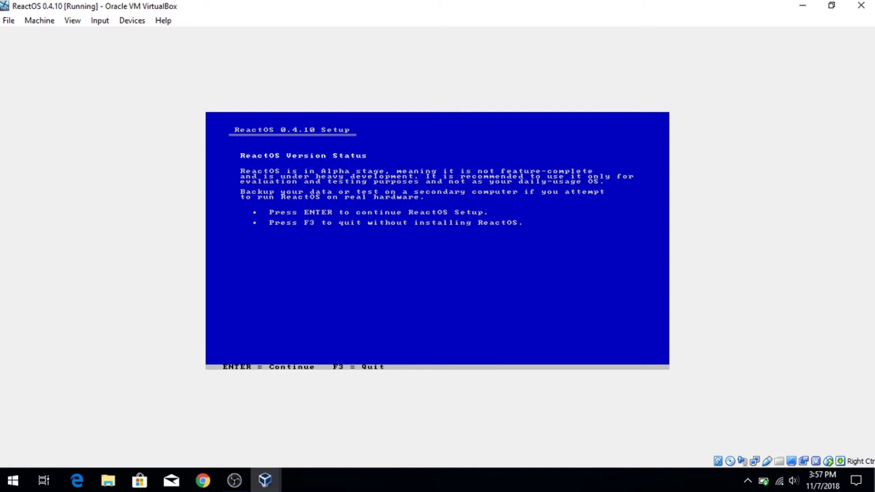
key(Return)
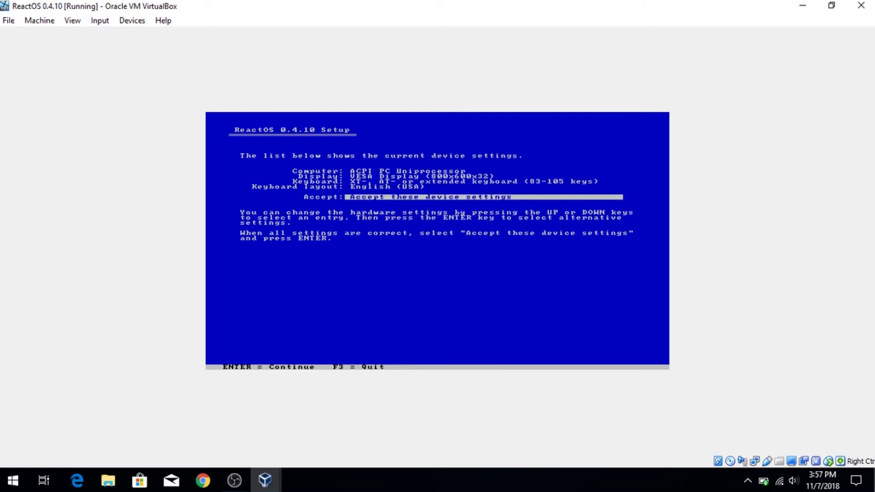
key(Return)
key(Return)
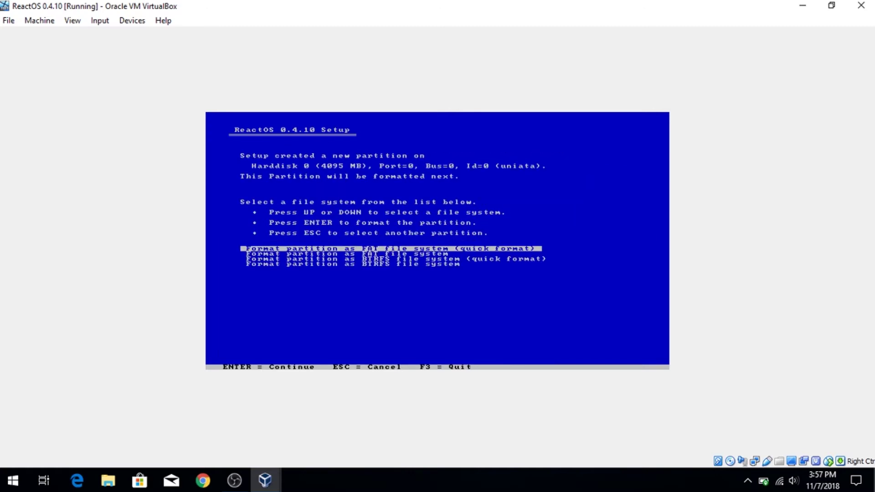
- Quick-format the partition as FAT, install into \ReactOS, and install the bootloader on the hard disk
key(Down)
key(Down)
key(Down)
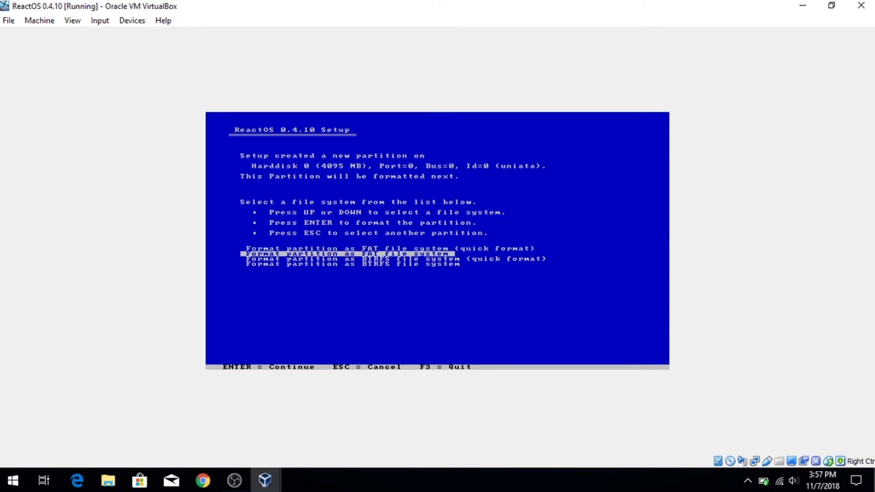
key(Up)
key(Up)
key(Up)
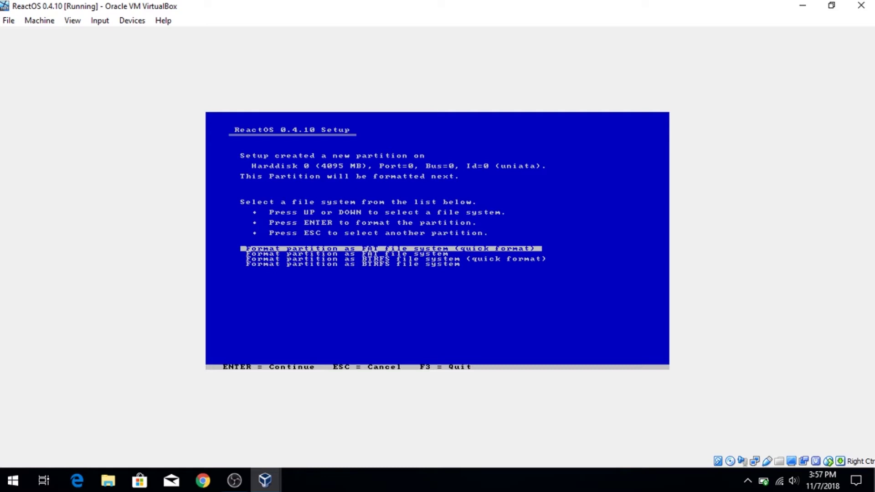
key(Return)
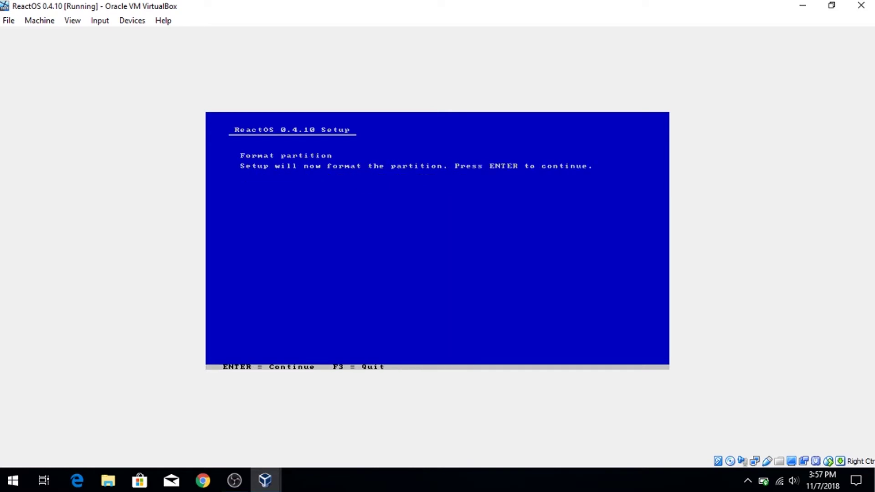
key(Return)
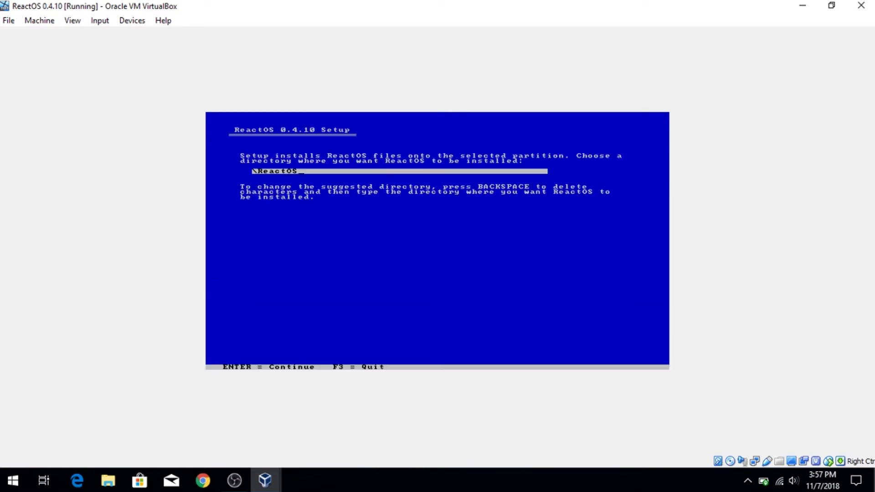
key(Return)
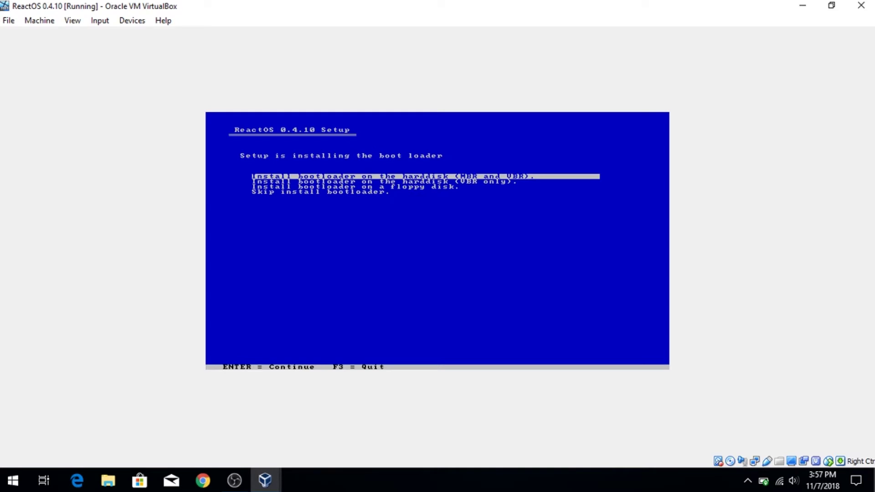
key(Return)
key(Return)
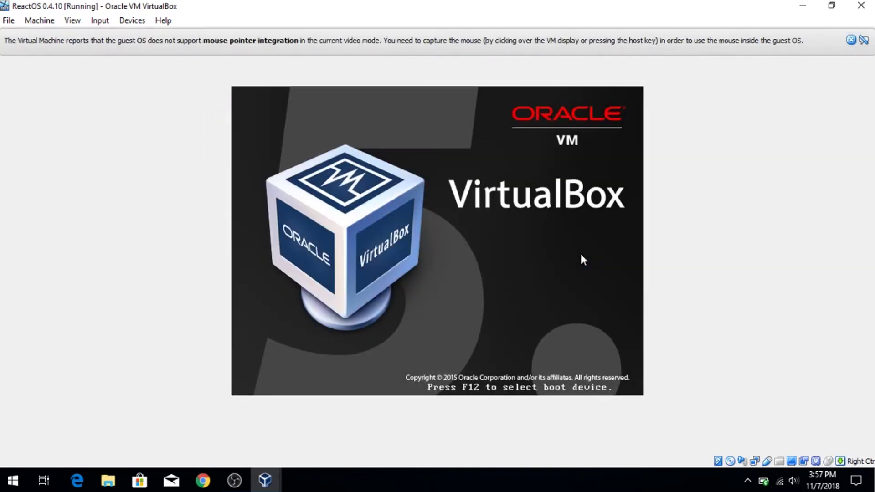
- Dismiss the mouse integration notices while the guest boots from disk into the Setup Wizard
click(851, 40)
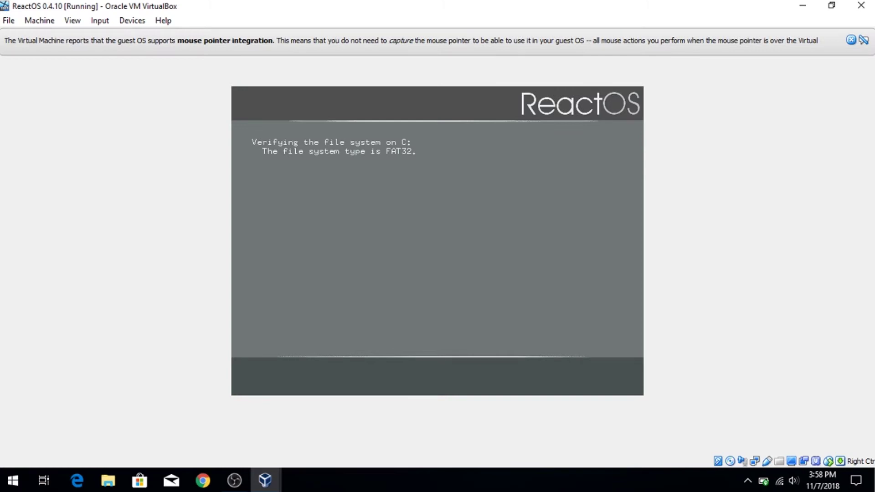
click(852, 40)
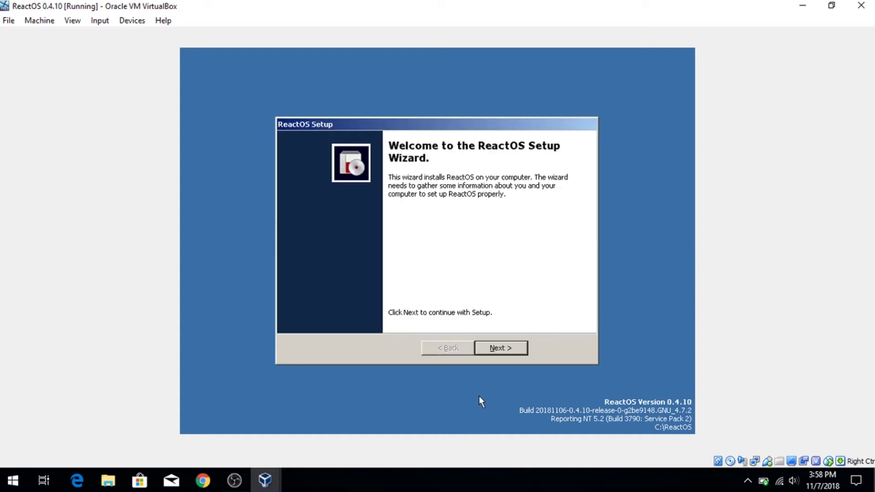
- Go past the welcome, acknowledgements and regional pages, enter the owner name, and keep the computer name
click(504, 347)
click(504, 348)
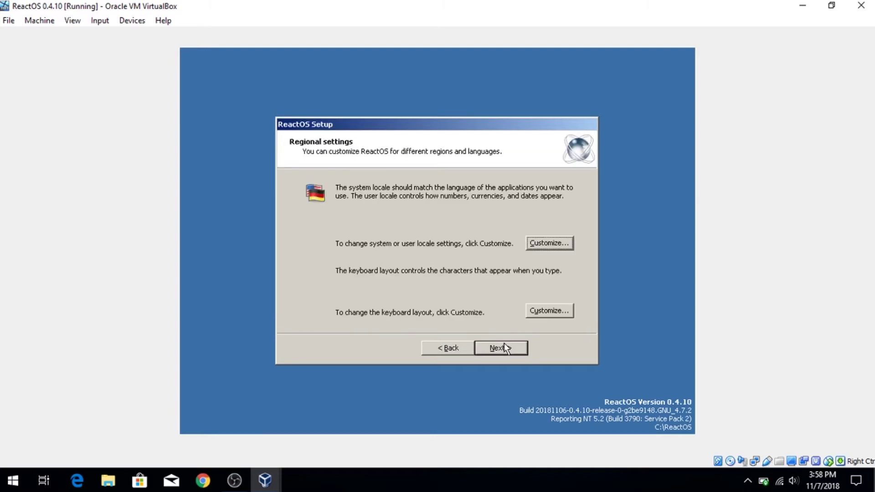
click(504, 348)
key(BackSpace)
text(T)
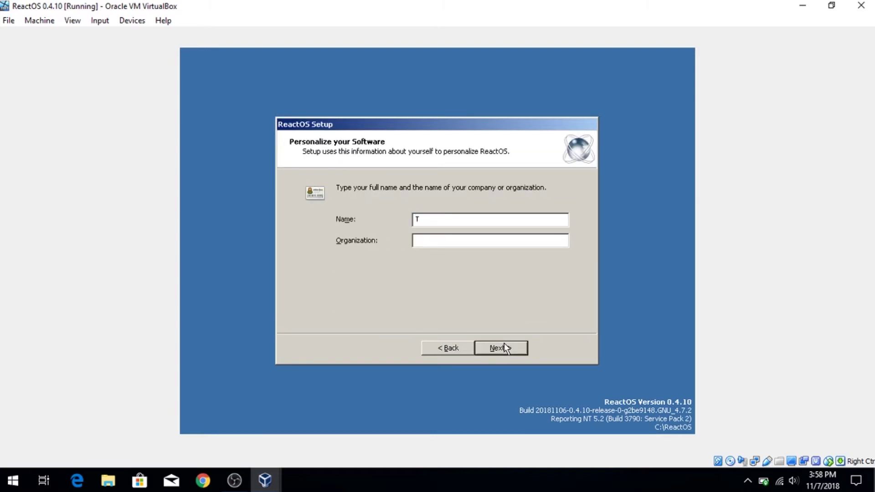
text(he 7evenator)
click(504, 348)
click(504, 347)
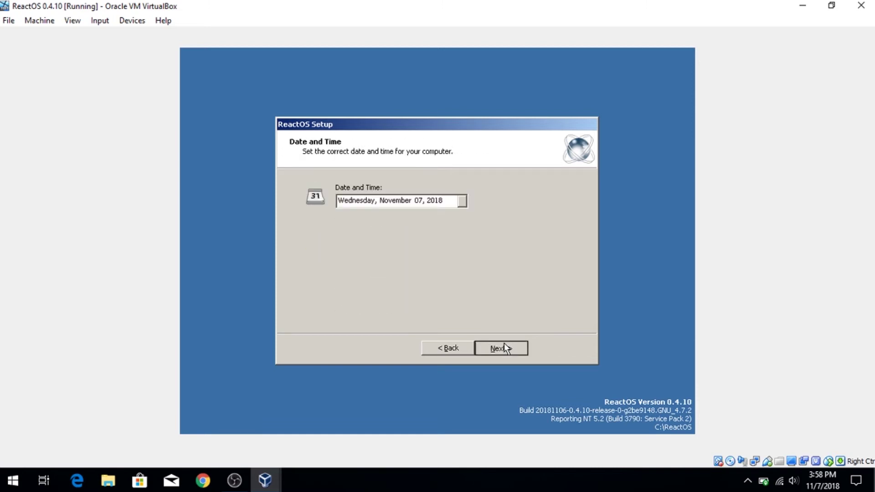
- Choose the Eastern Time (US & Canada) time zone, the Lautus theme and typical networking, then finish setup
click(486, 239)
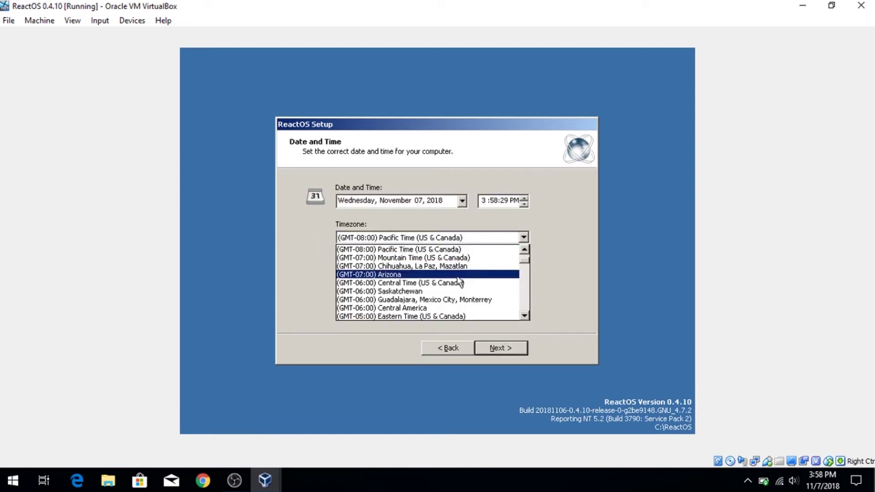
click(436, 317)
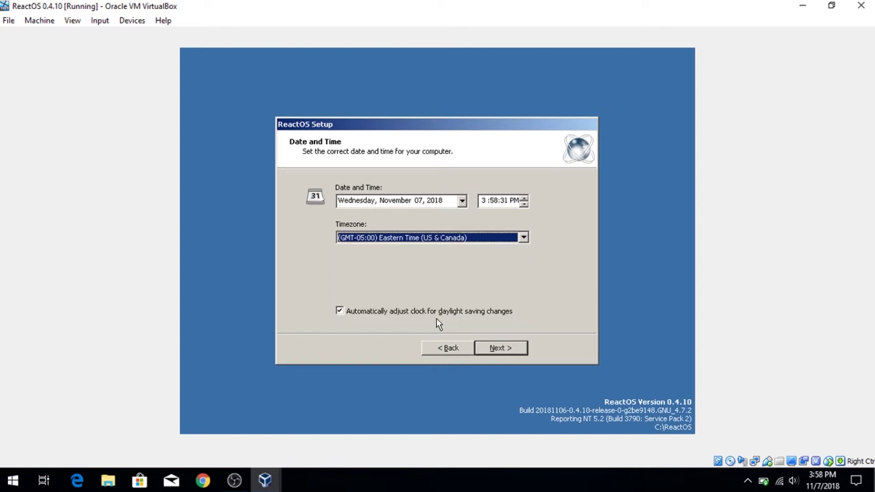
click(520, 349)
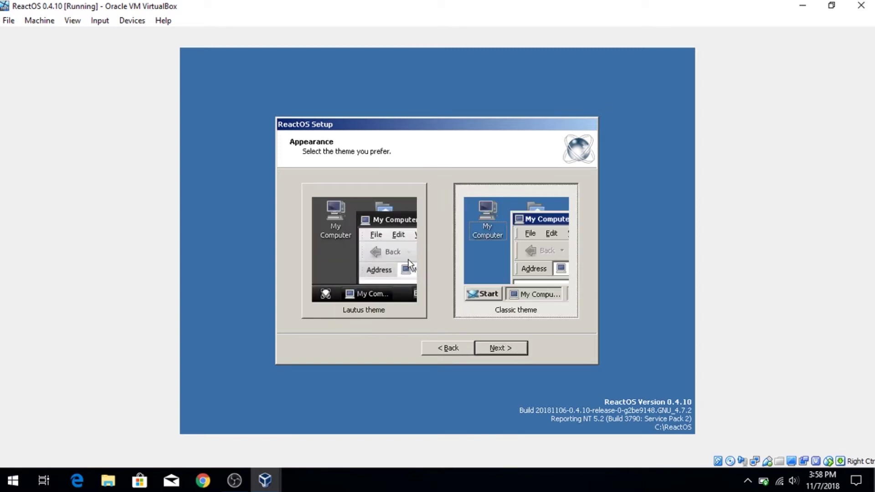
click(348, 293)
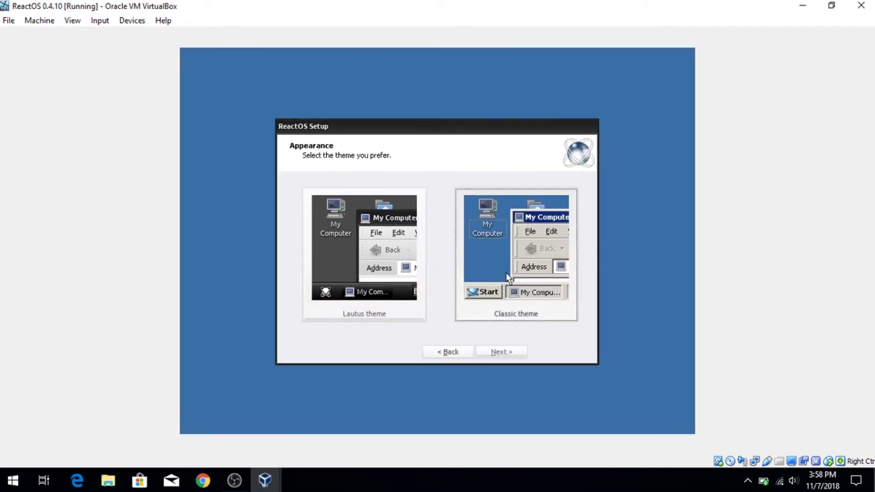
click(498, 359)
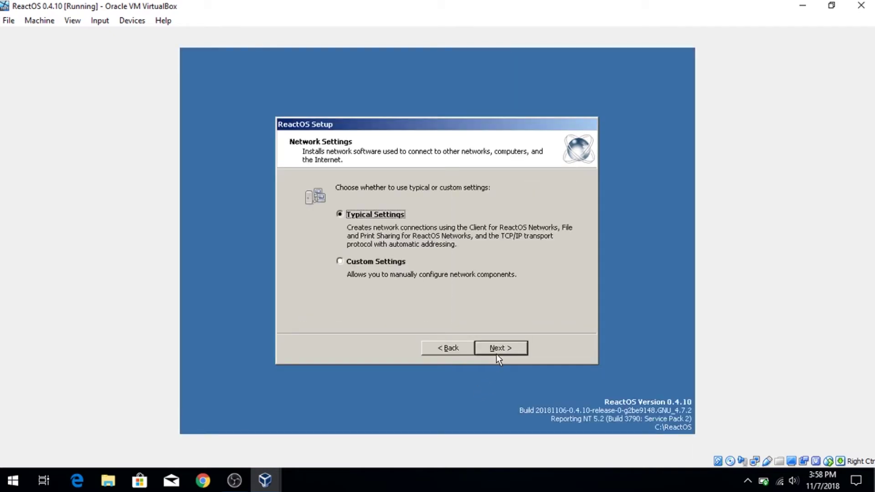
click(499, 360)
click(497, 353)
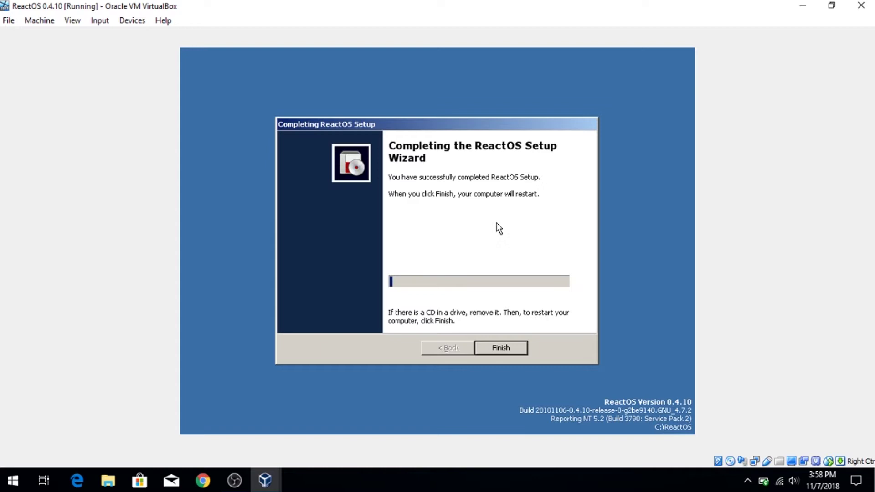
click(499, 353)
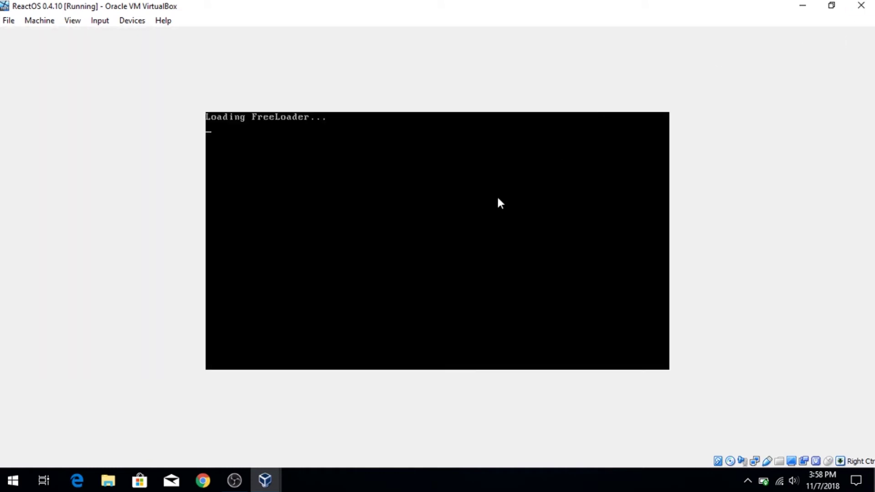
- Boot ReactOS, and close the New Hardware Wizard after both driver searches fail
key(Return)
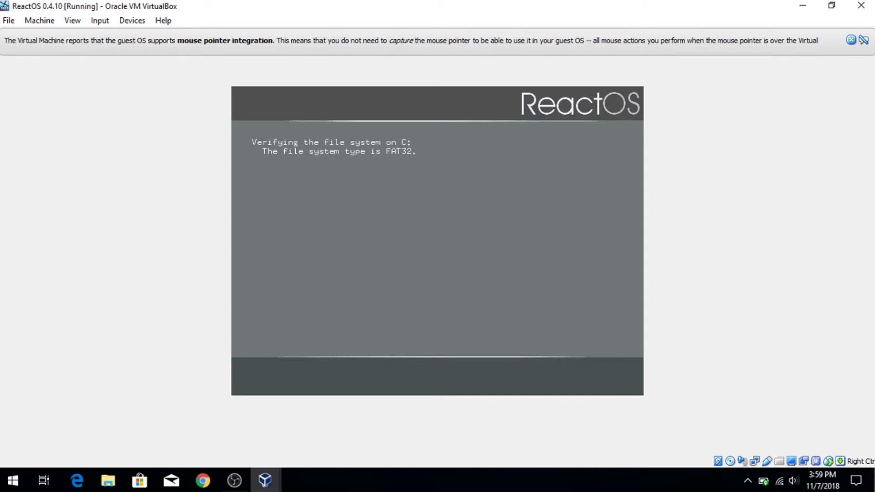
click(851, 40)
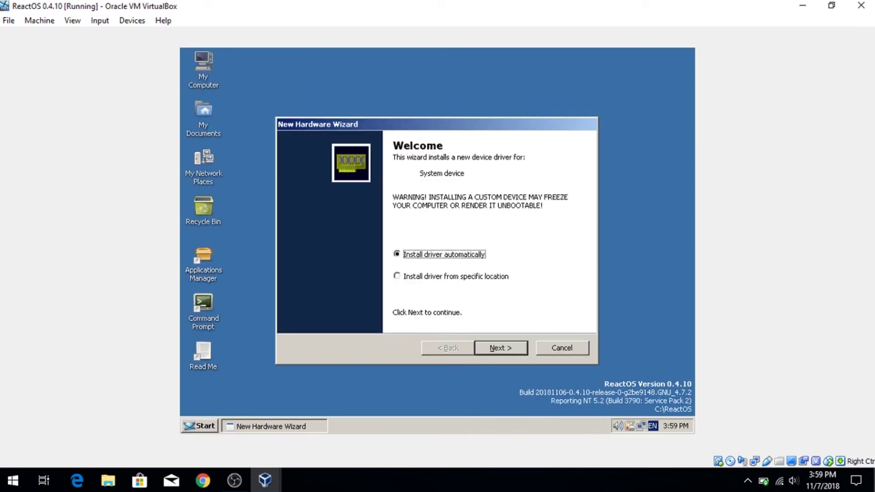
click(498, 347)
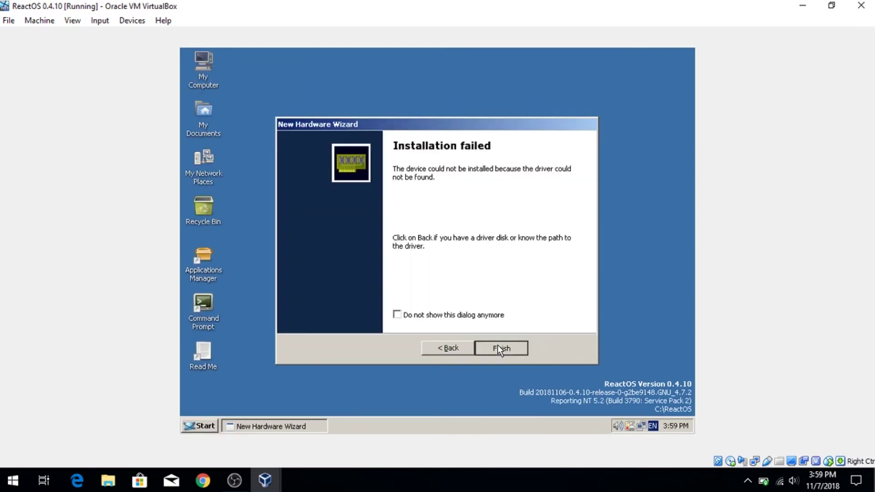
click(498, 347)
click(499, 347)
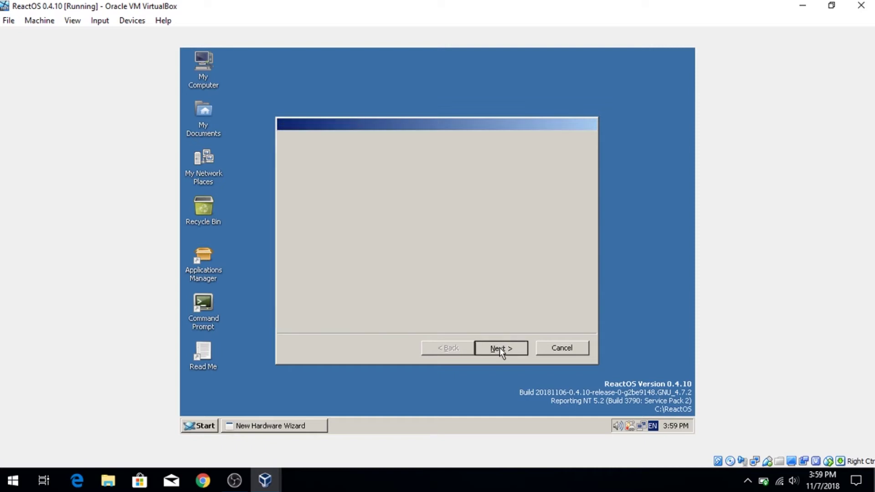
click(500, 348)
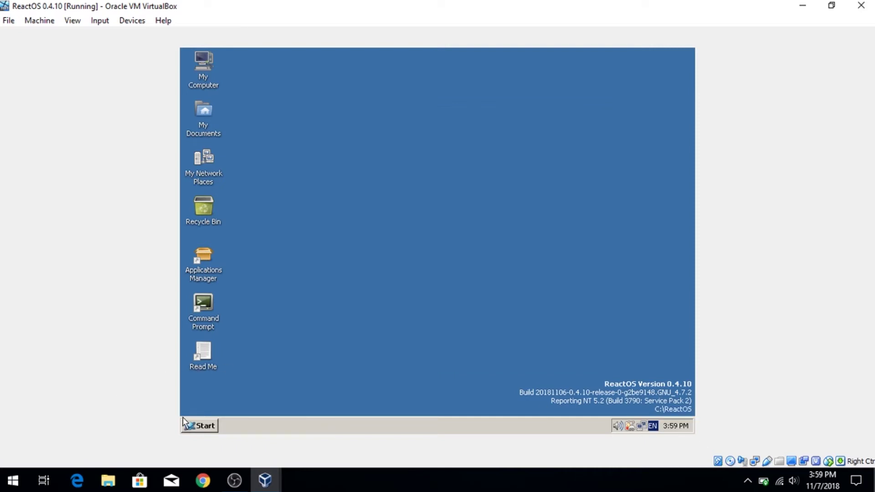
click(199, 431)
click(199, 431)
click(200, 431)
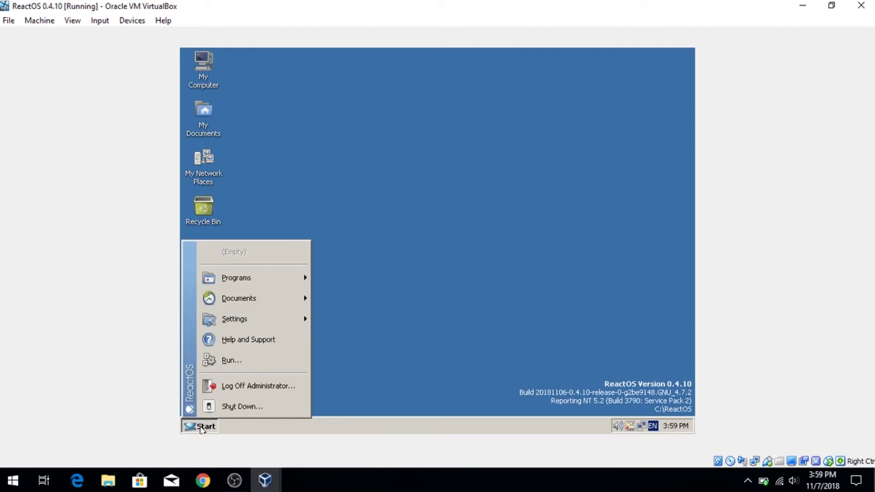
mouse_move(265, 274)
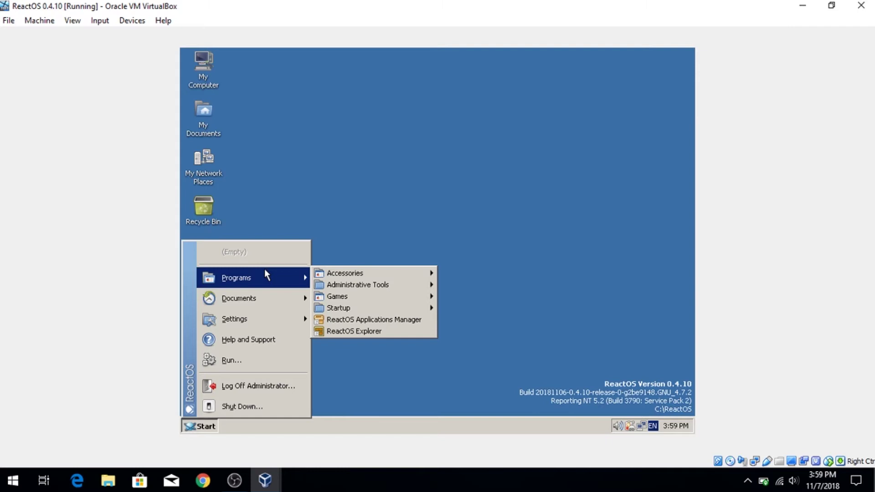
mouse_move(324, 276)
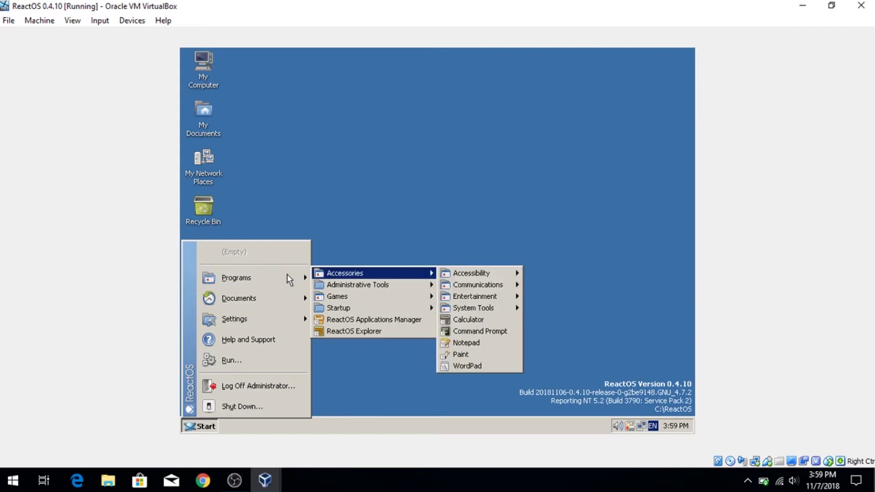
mouse_move(267, 326)
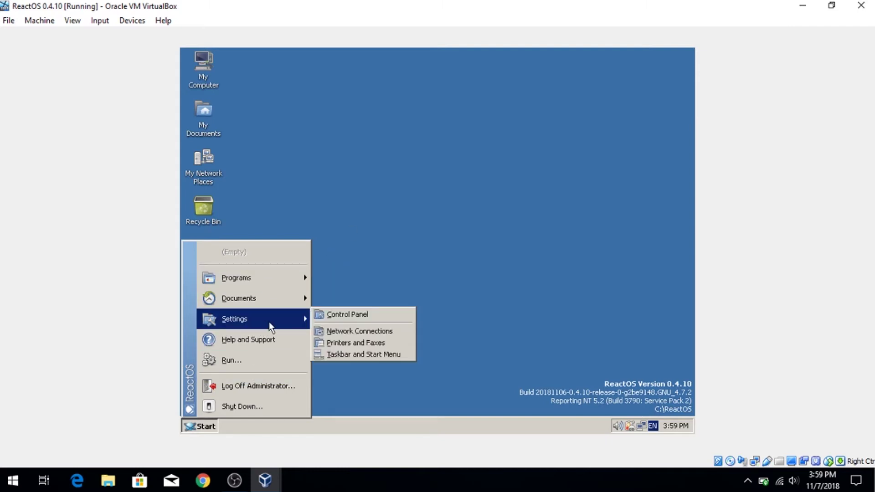
click(329, 319)
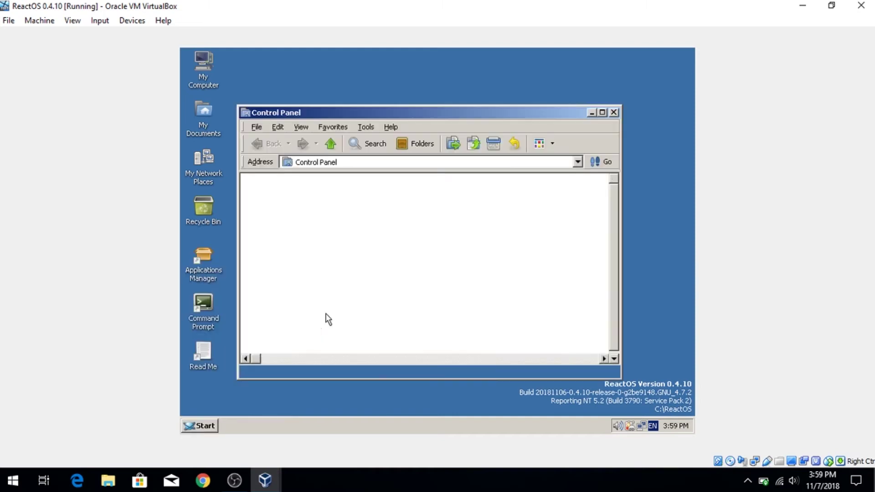
double_click(558, 280)
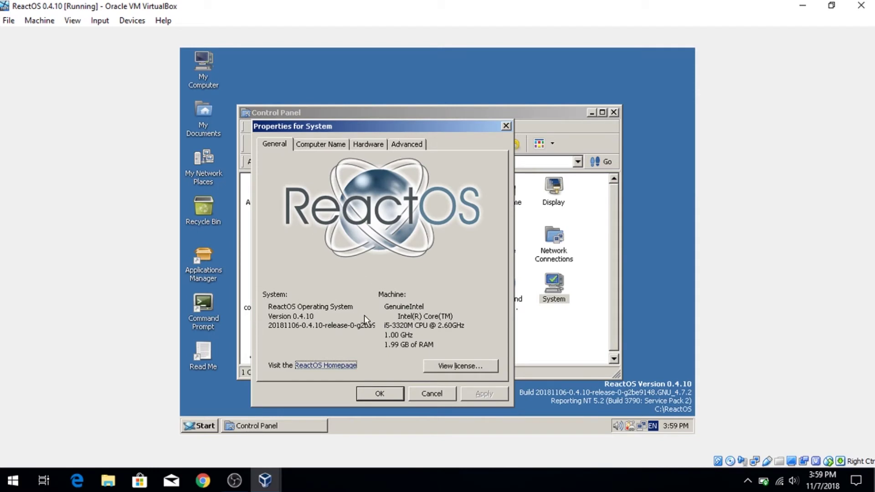
click(313, 144)
click(377, 144)
click(407, 145)
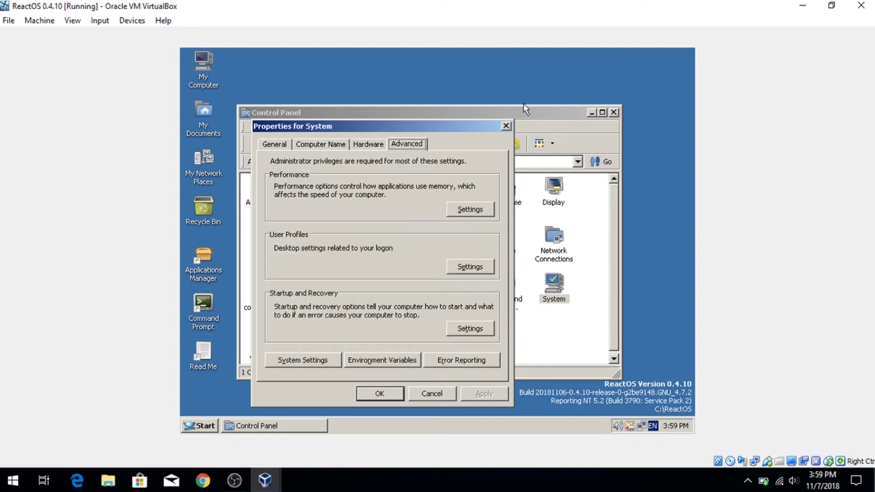
click(506, 127)
double_click(550, 187)
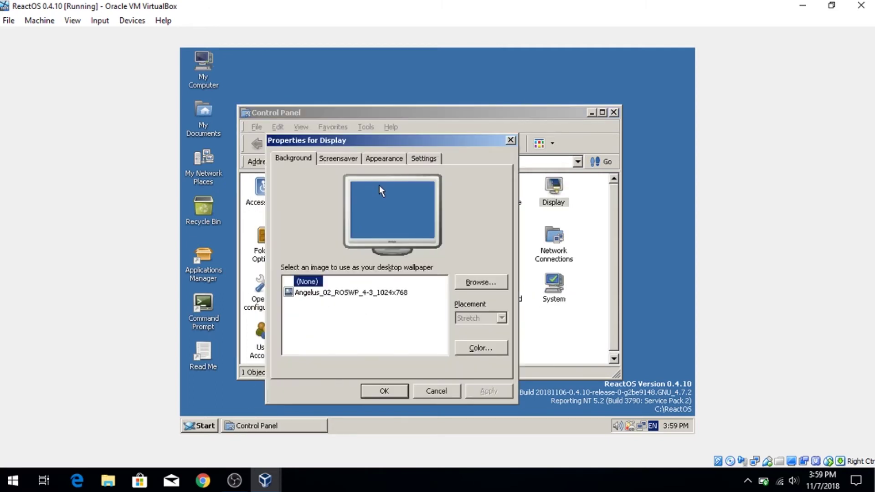
click(429, 156)
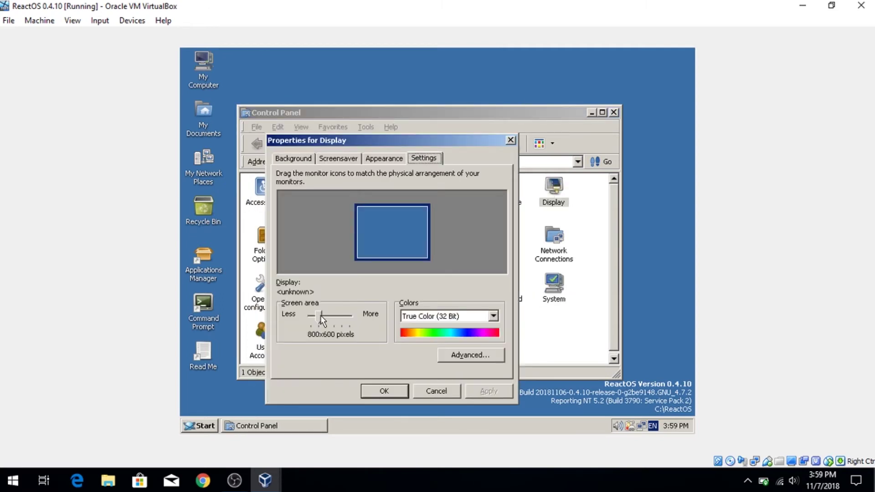
drag(321, 316, 320, 314)
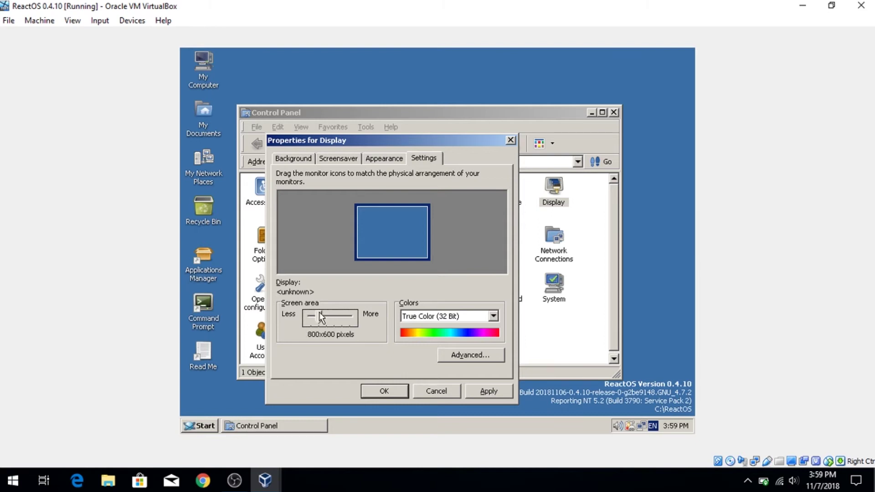
click(385, 391)
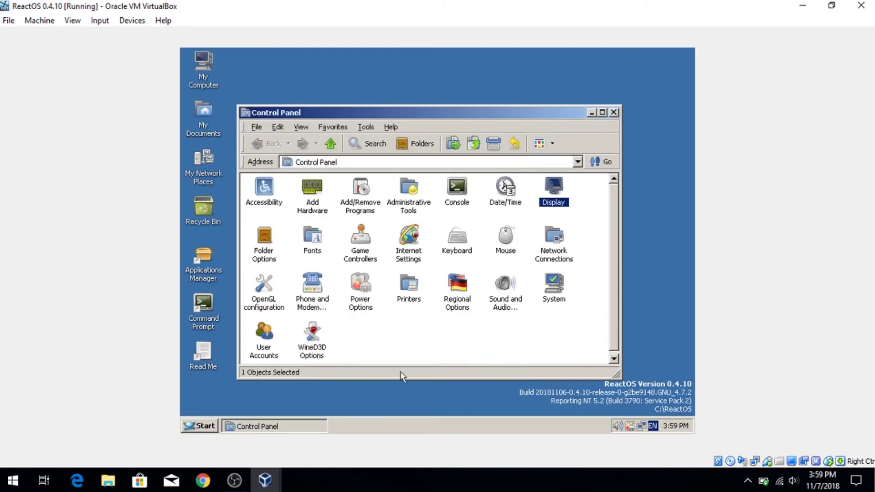
click(614, 112)
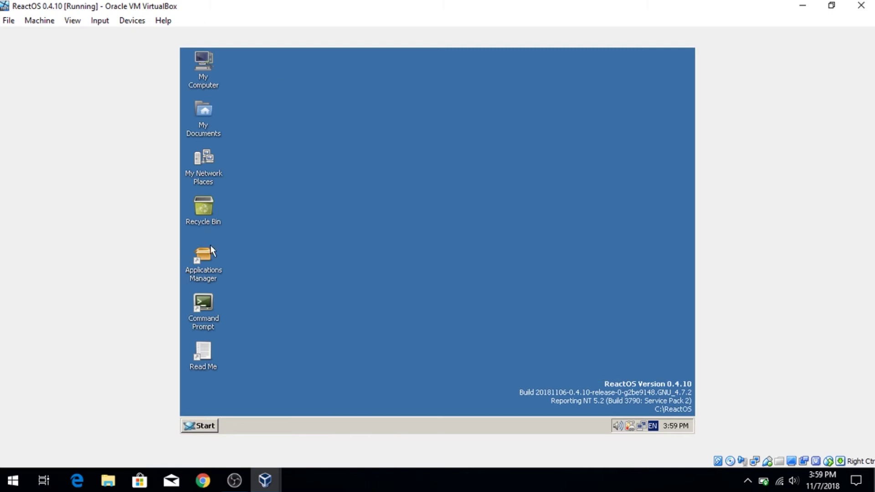
click(199, 426)
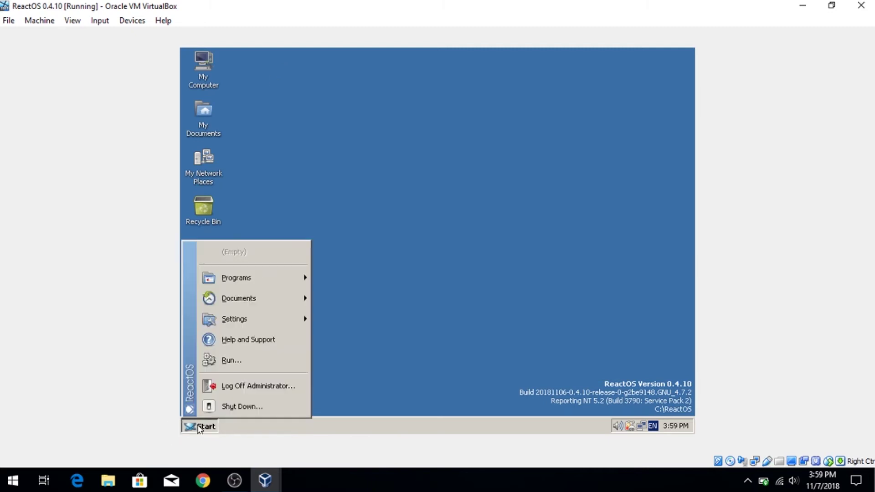
click(319, 197)
click(199, 425)
click(449, 243)
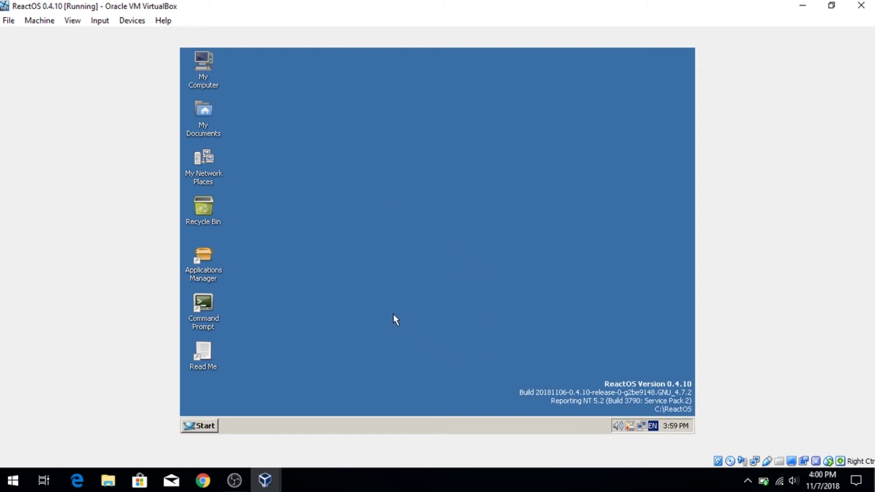
- Browse the Applications Manager's Drivers and Internet & Network categories, close it, and open the Start menu
double_click(203, 256)
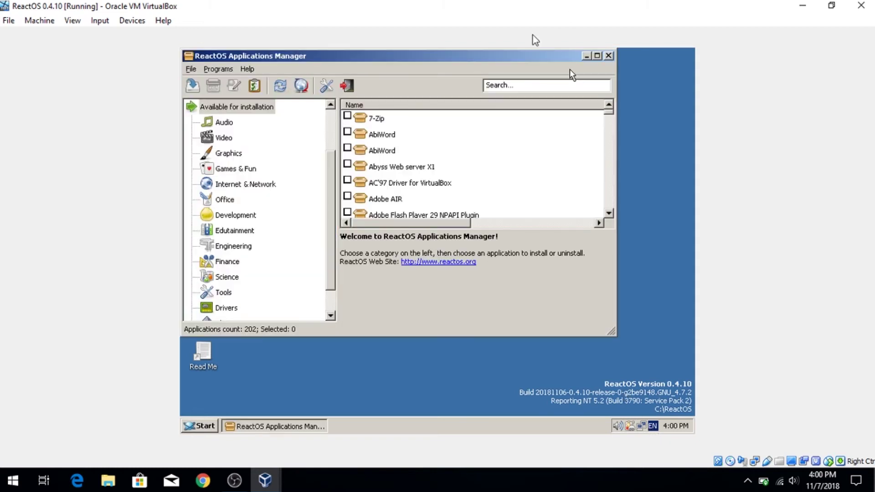
drag(488, 59, 517, 82)
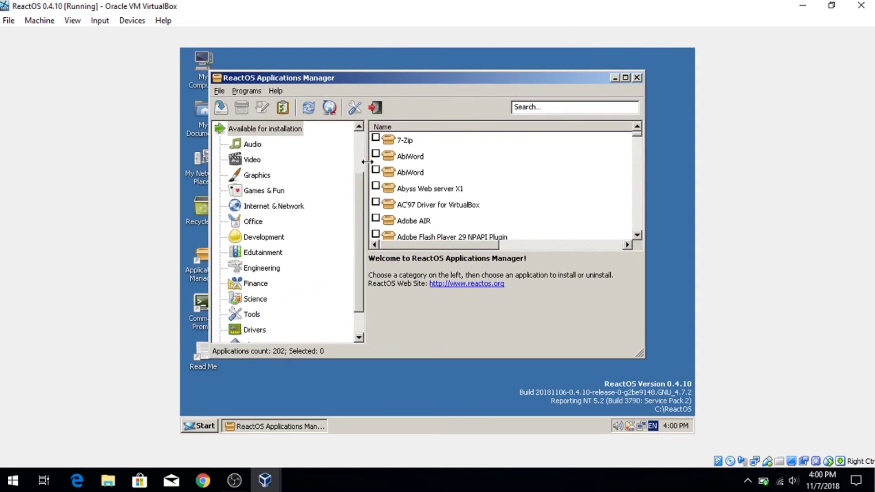
drag(355, 190, 355, 213)
click(254, 299)
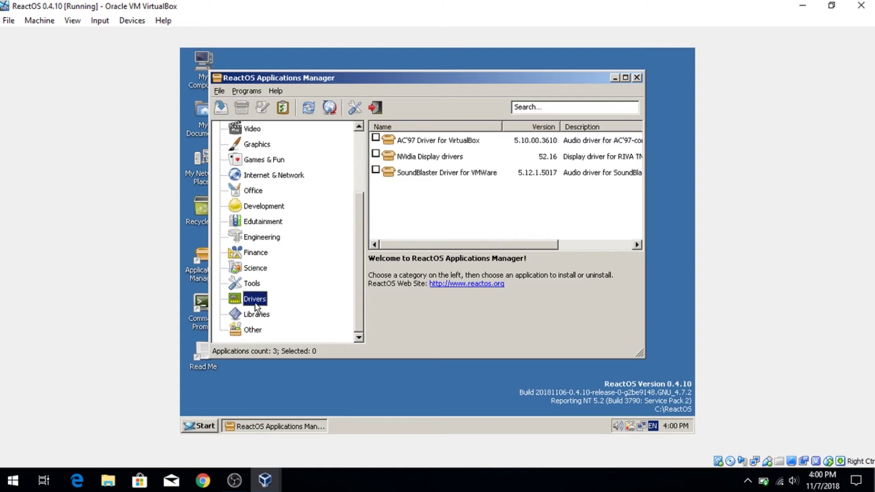
click(270, 175)
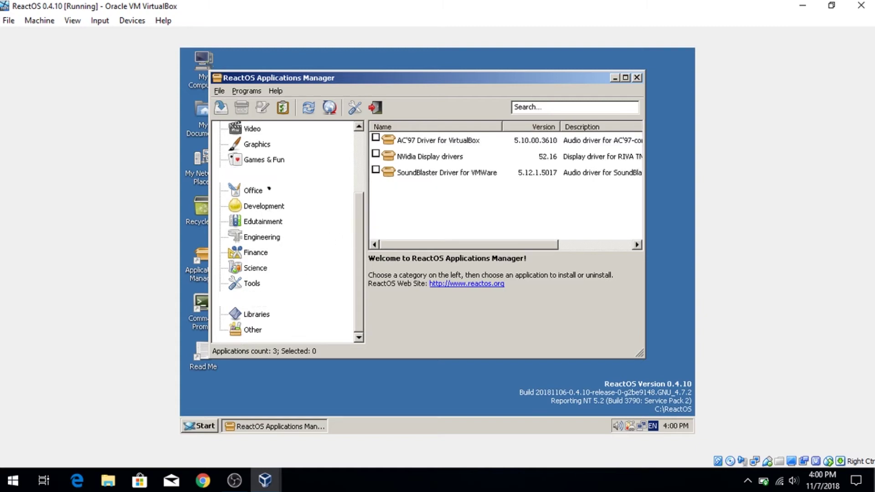
mouse_move(641, 145)
mouse_down()
mouse_move(632, 223)
mouse_move(636, 133)
mouse_up()
click(637, 78)
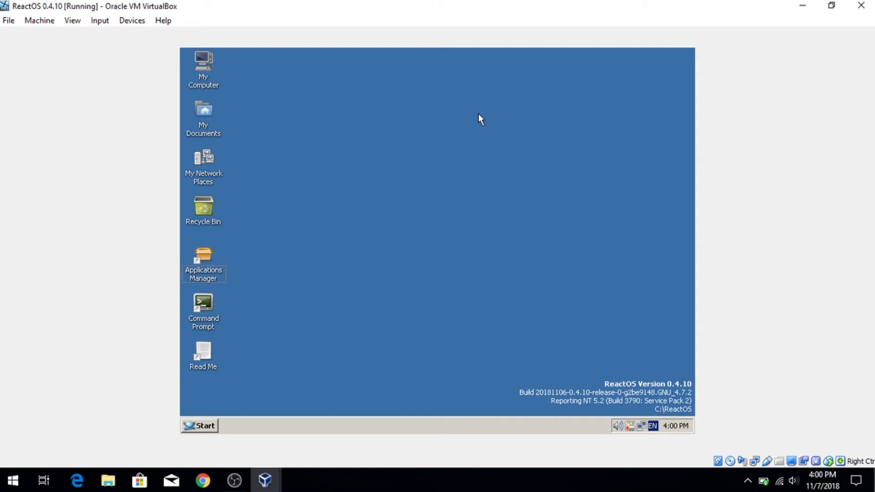
click(214, 428)
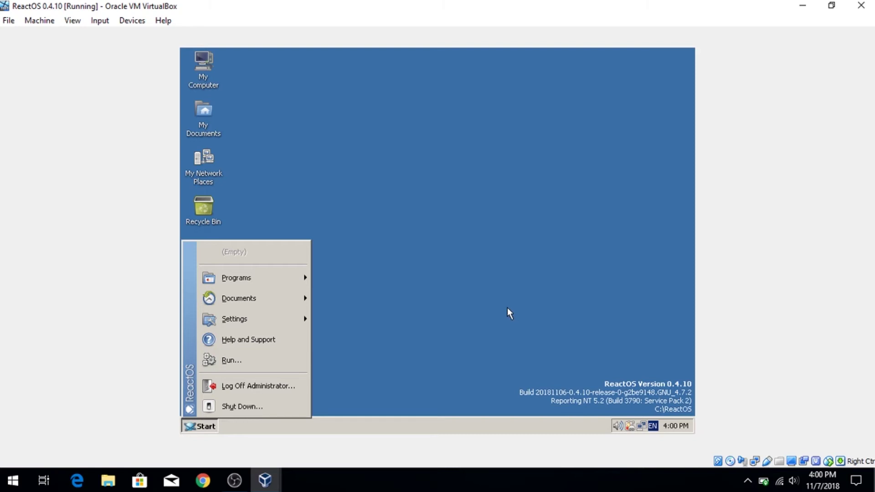
- View the Start Menu tab of Taskbar and Start Menu properties, cancel, then return to Start > Settings
mouse_move(269, 325)
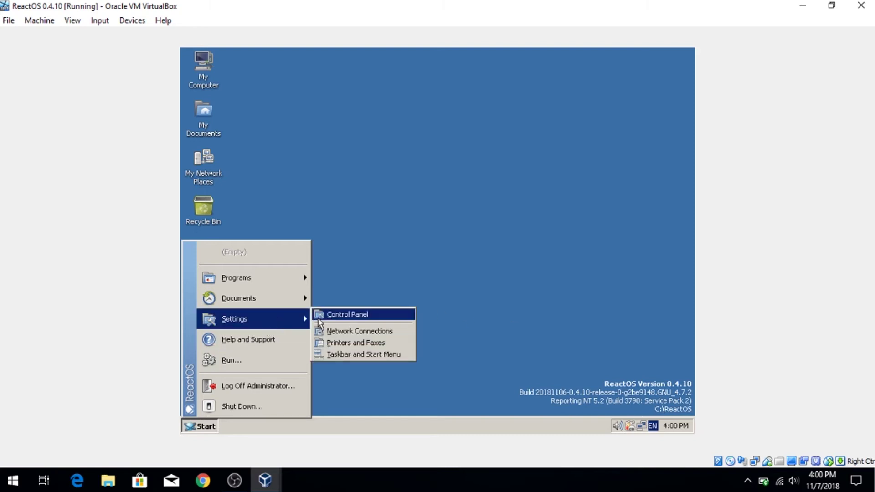
click(330, 354)
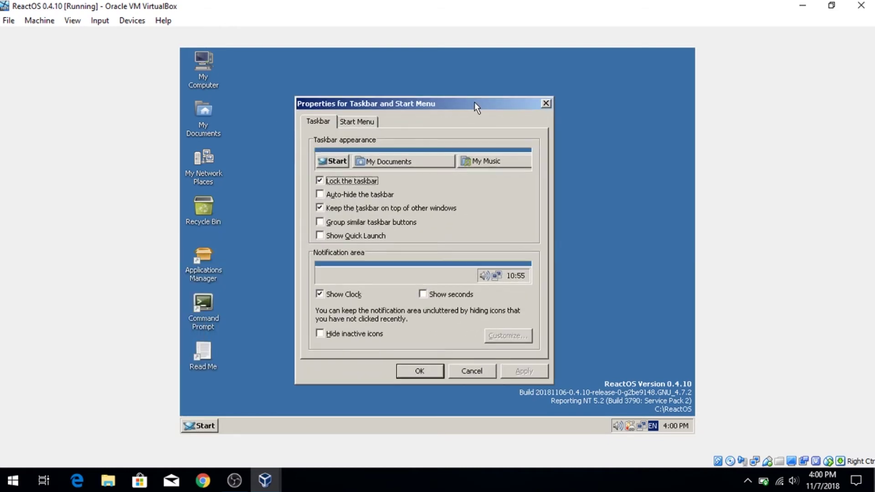
click(361, 122)
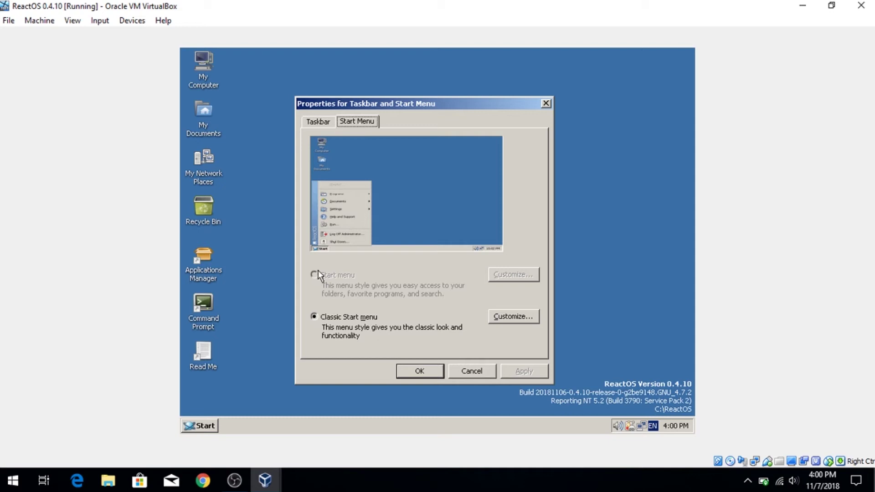
click(494, 371)
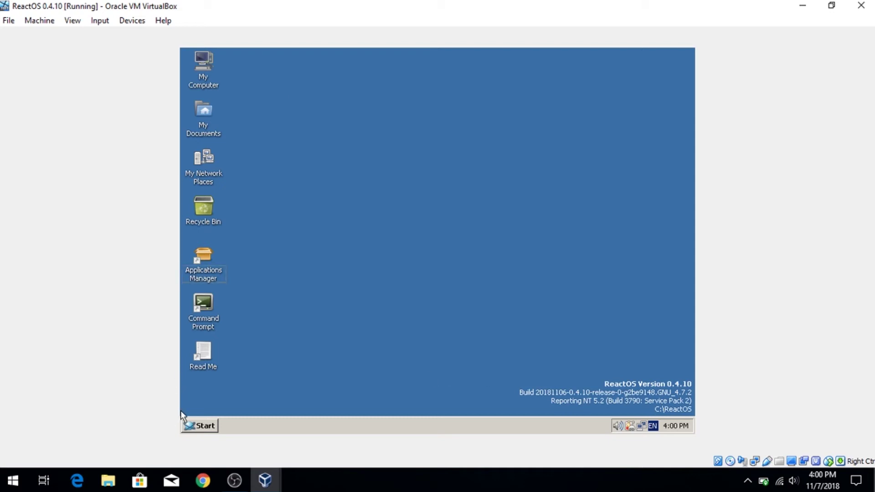
click(188, 425)
mouse_move(289, 286)
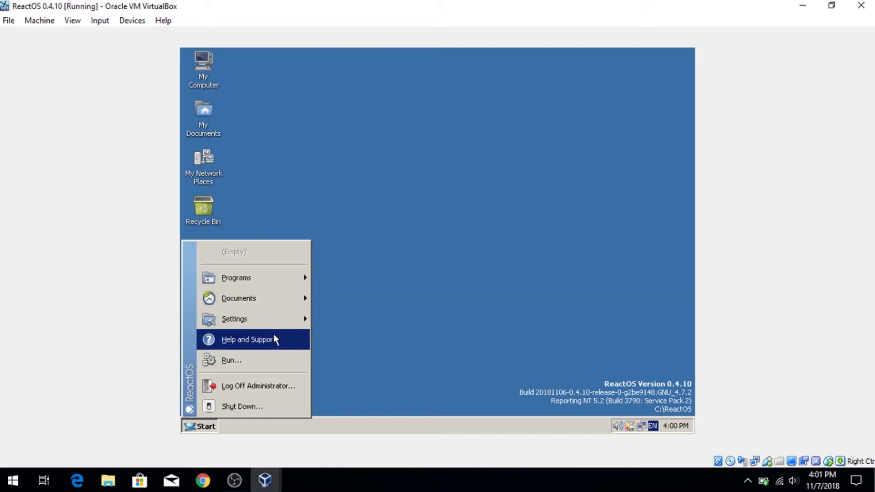
- Open Display properties from Control Panel and pick the Modern visual style on the Appearance tab
mouse_move(273, 321)
click(333, 314)
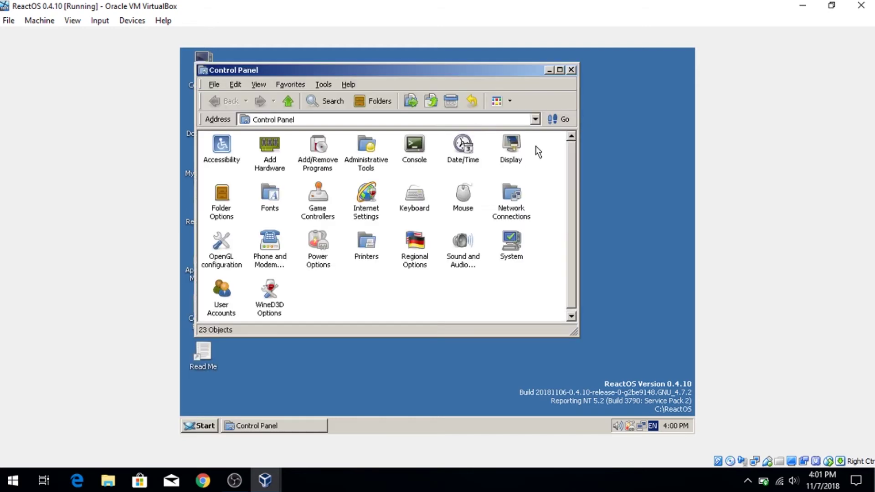
double_click(526, 151)
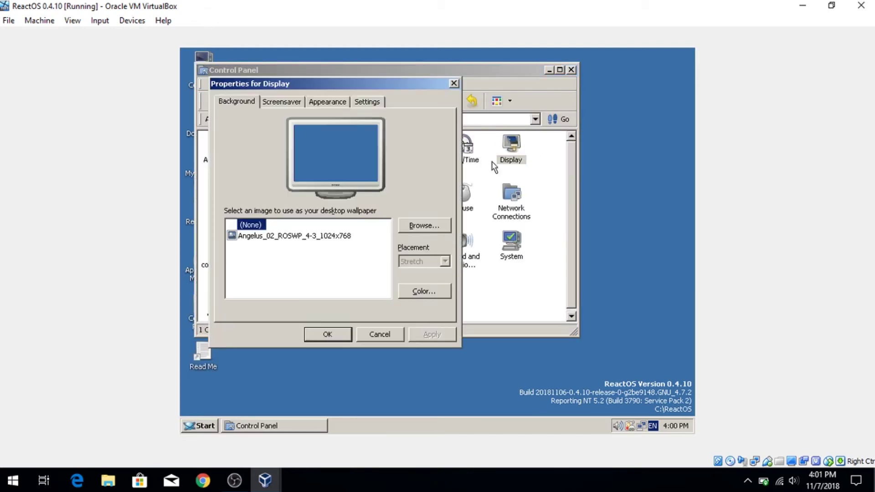
click(367, 101)
click(327, 102)
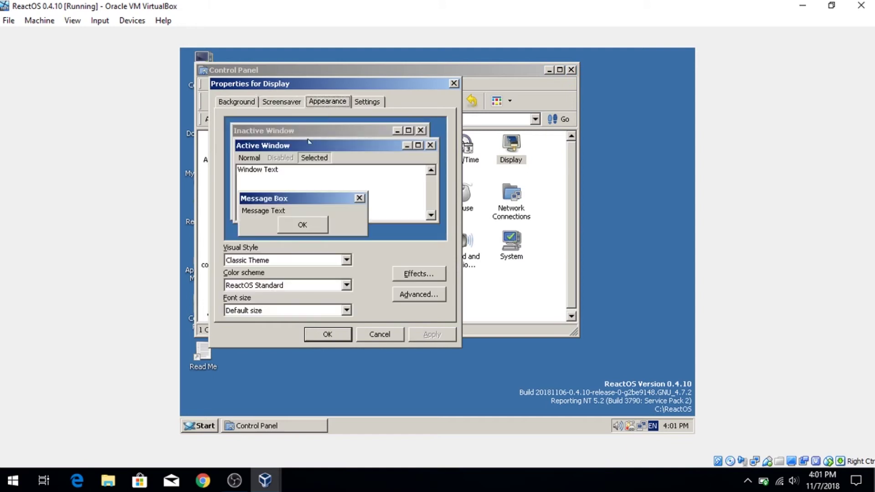
click(276, 261)
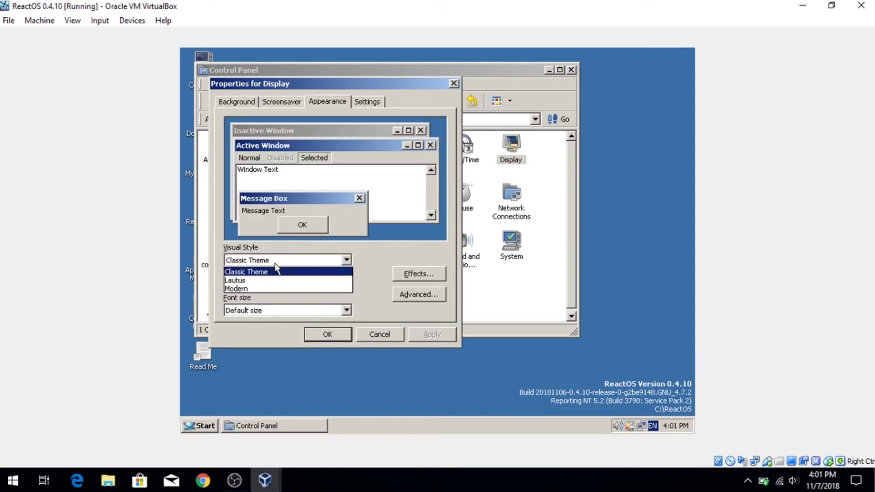
click(269, 290)
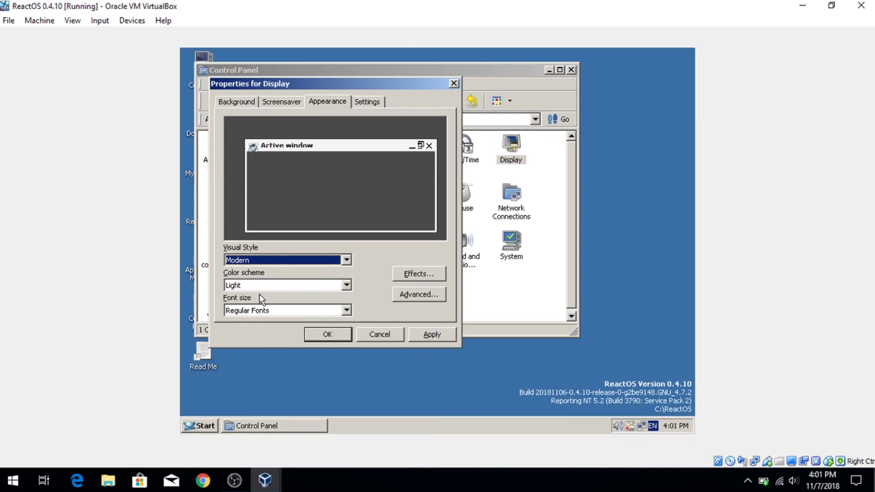
- Keep the Light colour scheme and Regular Fonts, apply and confirm, then close Control Panel
click(262, 287)
click(262, 285)
click(258, 314)
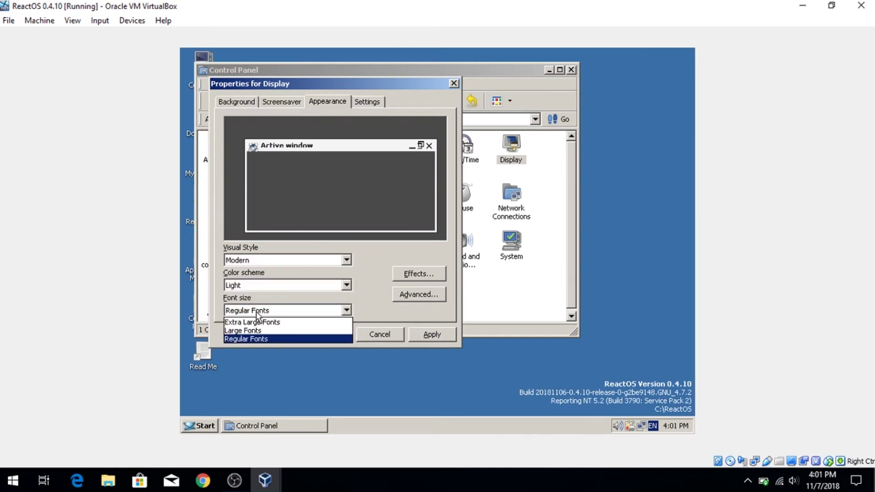
click(258, 313)
click(432, 335)
click(327, 334)
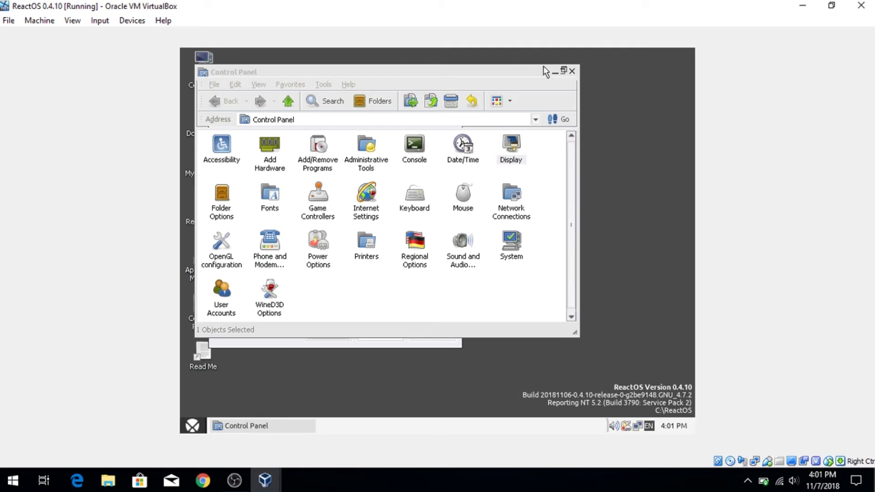
click(570, 73)
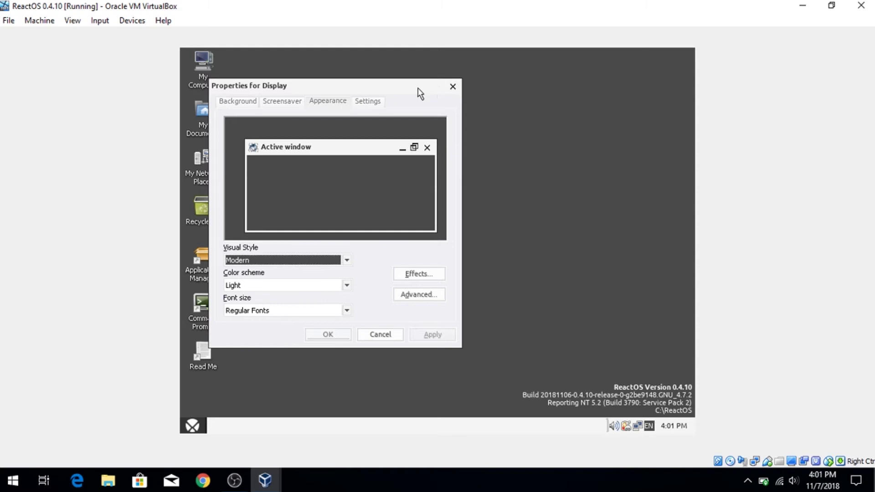
drag(416, 92, 564, 92)
- Close Display properties, then open My Computer, browse into Local Disk (C:) and back, and close it
click(601, 86)
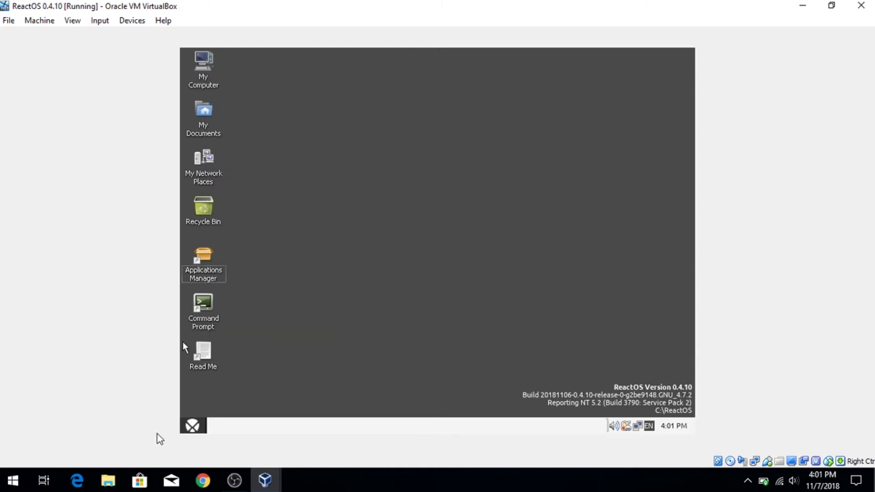
click(186, 424)
click(185, 423)
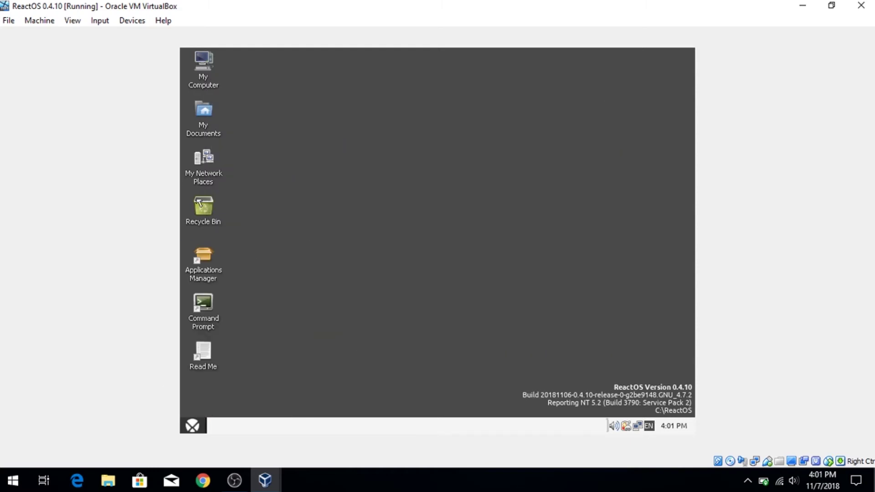
double_click(201, 66)
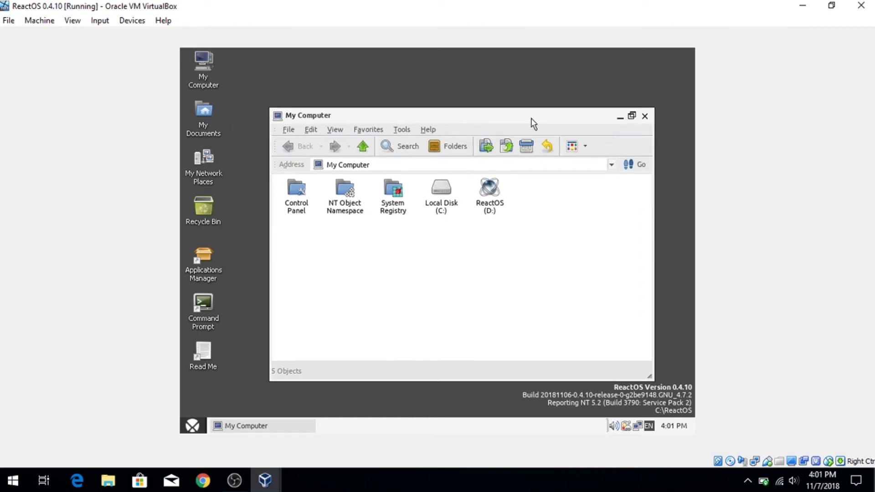
drag(532, 115, 537, 85)
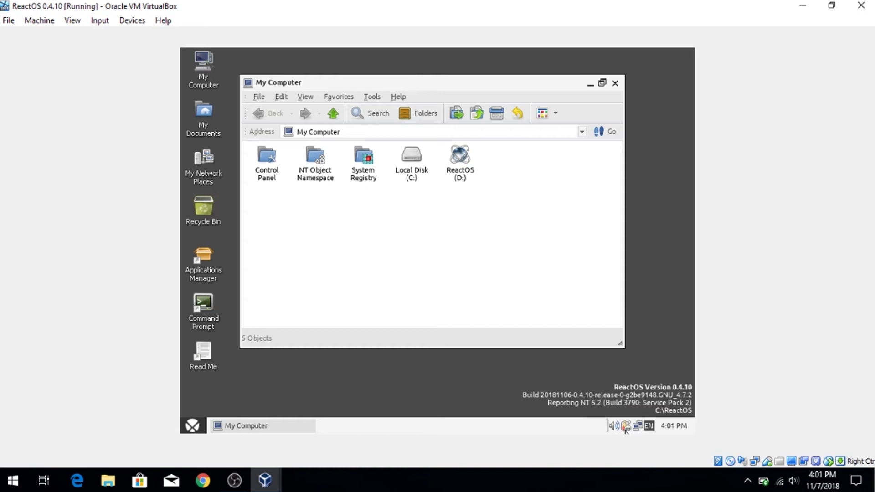
drag(501, 84, 519, 69)
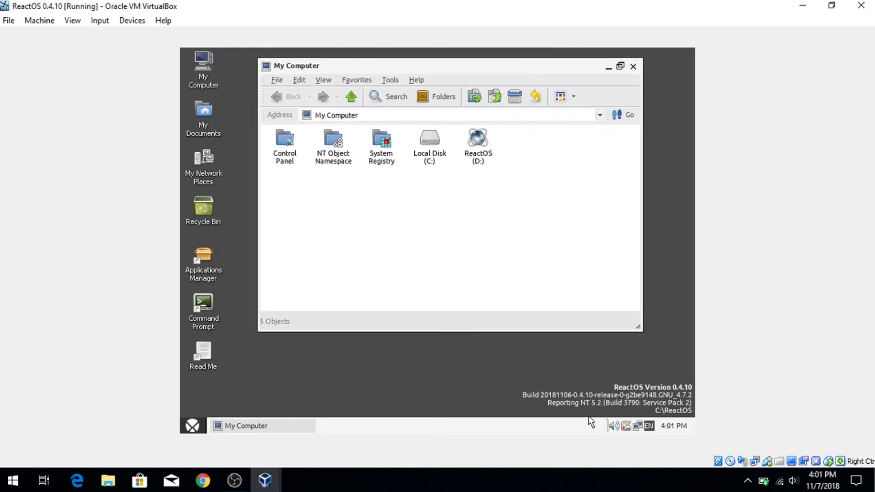
click(571, 404)
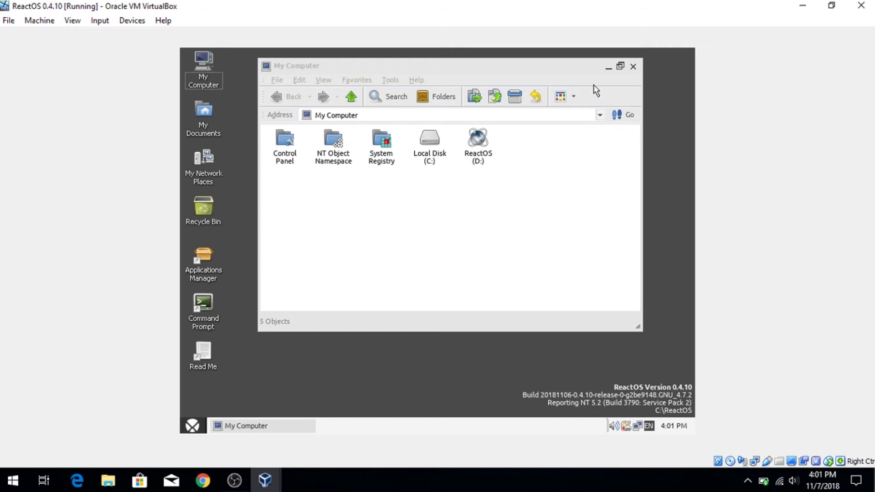
double_click(443, 146)
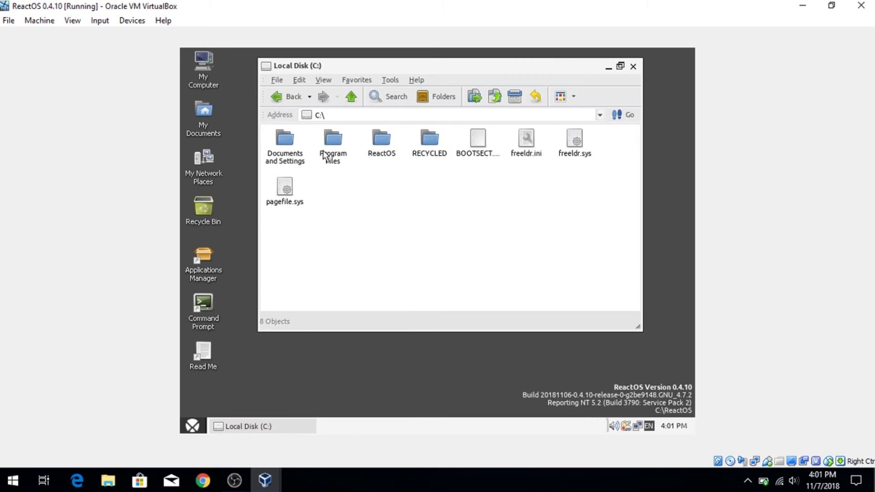
click(279, 97)
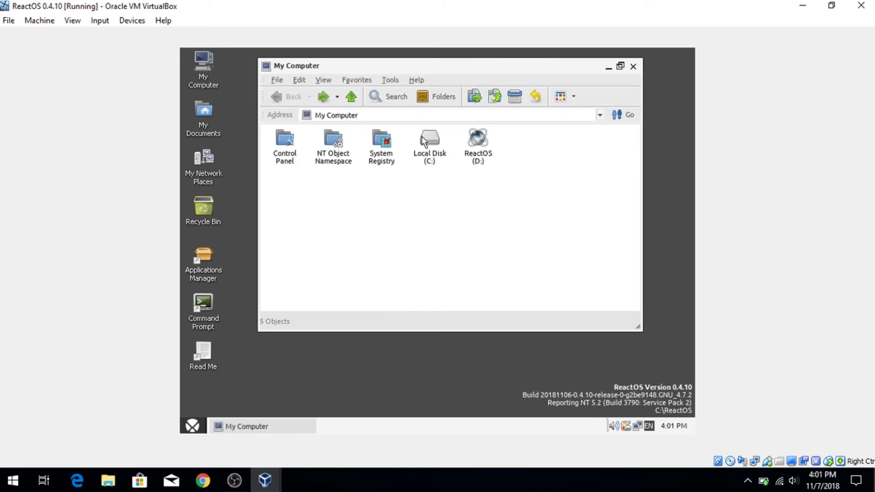
drag(493, 71, 476, 79)
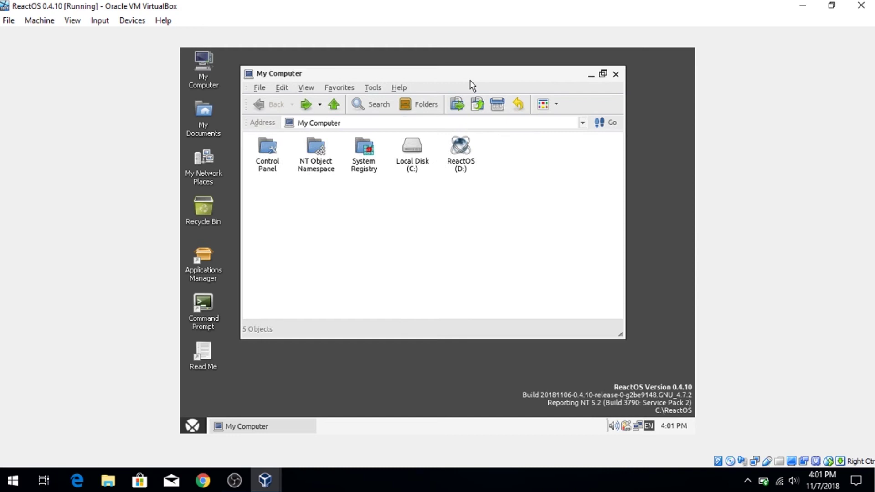
click(616, 74)
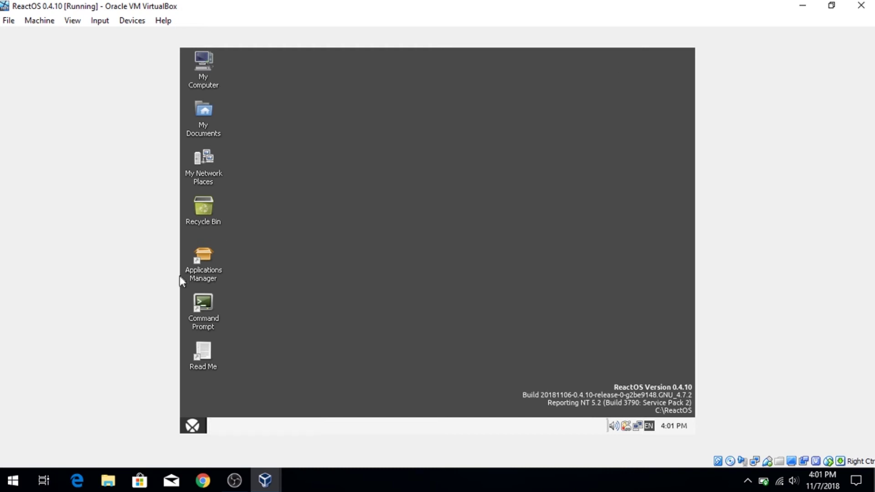
- Reopen and close My Computer, then show Start > Programs > Administrative Tools
double_click(212, 71)
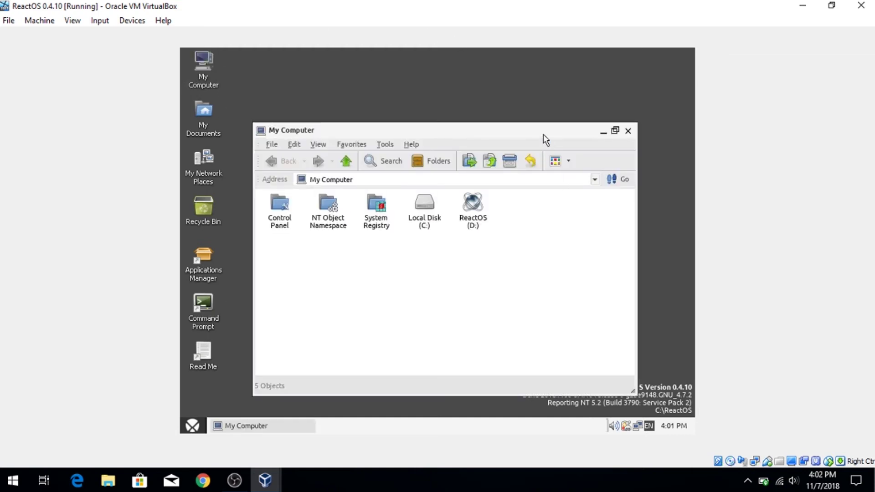
drag(544, 135, 555, 103)
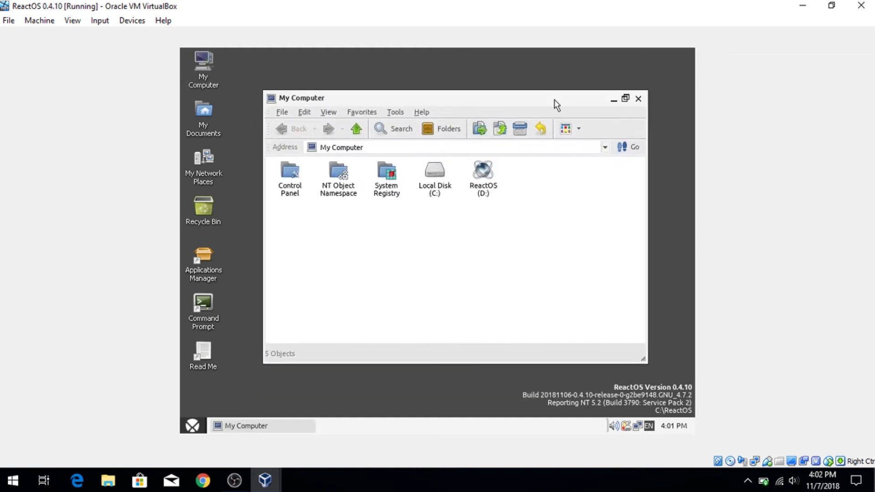
click(639, 98)
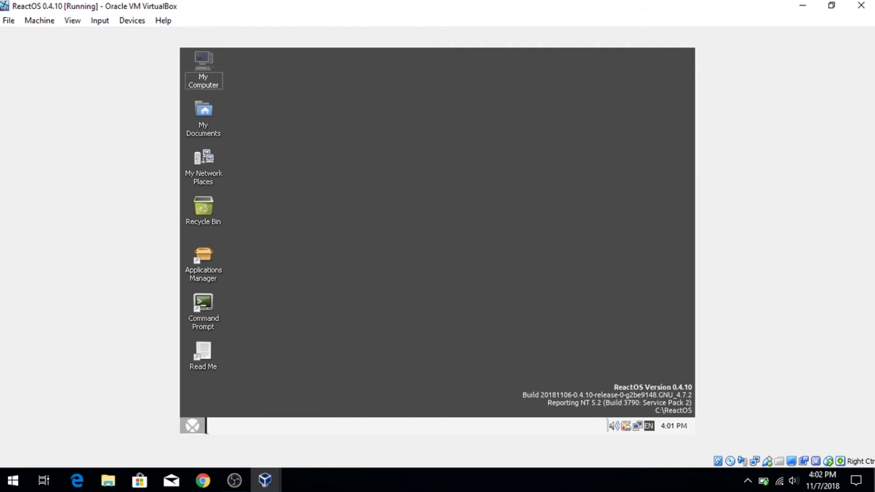
click(192, 426)
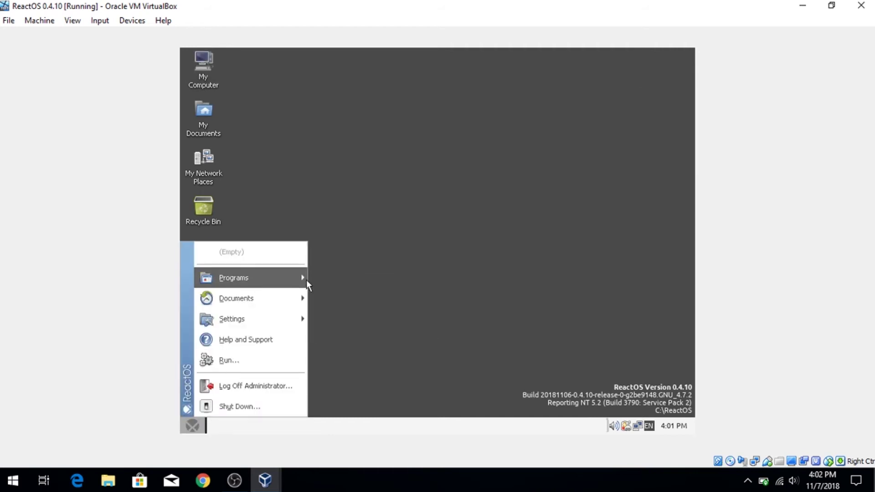
mouse_move(274, 281)
mouse_move(365, 301)
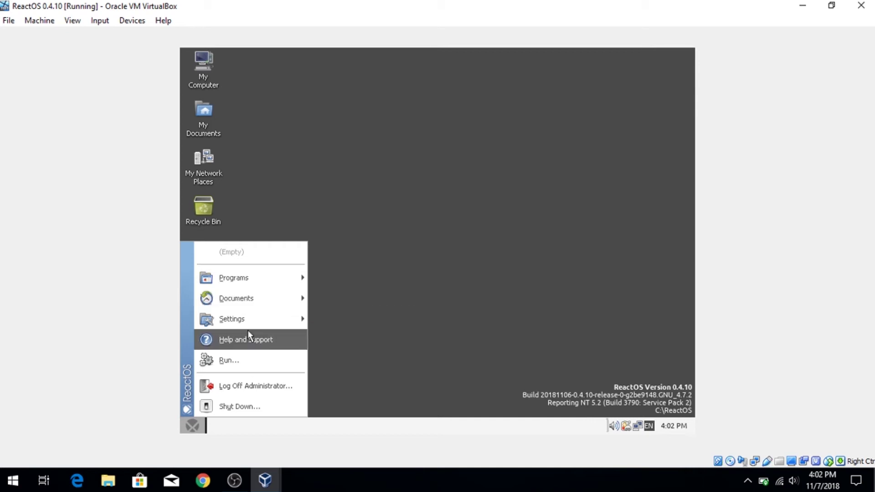
- Close the Start menu, open readme.txt in Notepad from the Read Me icon, scroll it, and close it
mouse_move(254, 320)
click(190, 428)
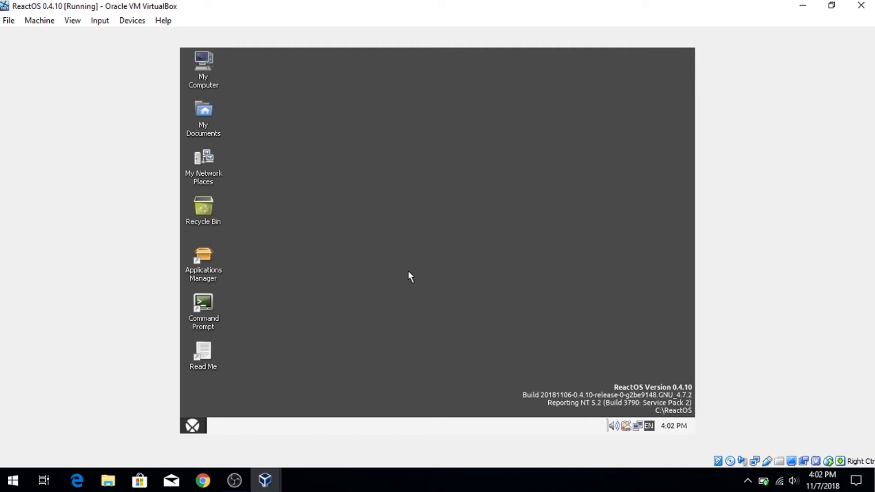
double_click(204, 353)
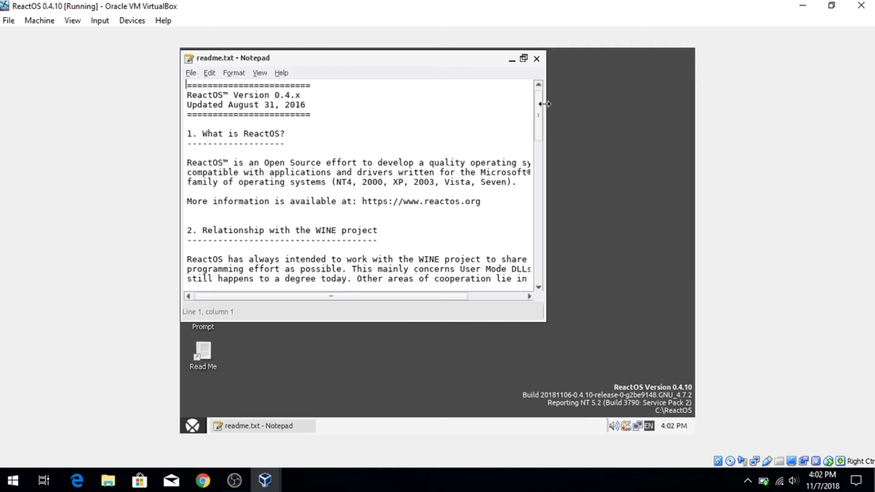
drag(546, 106, 539, 82)
click(537, 59)
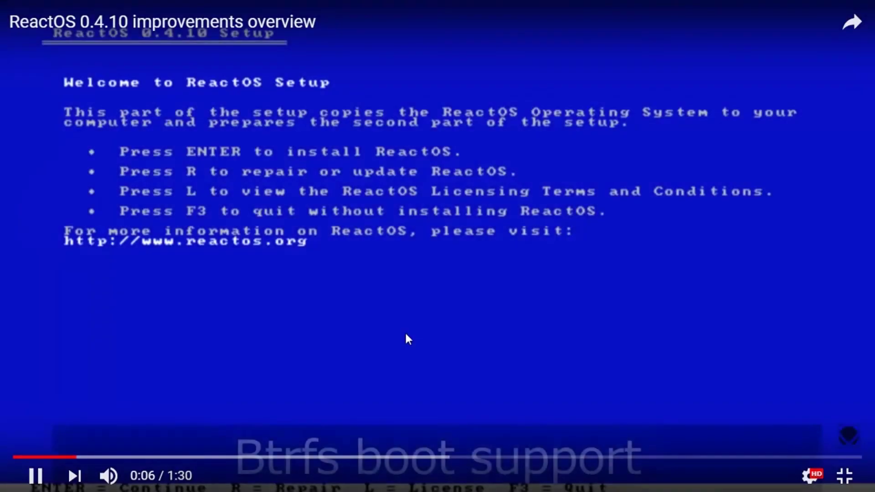
- Pause and resume the ReactOS 0.4.10 overview video twice as it plays through Btrfs boot support
click(427, 307)
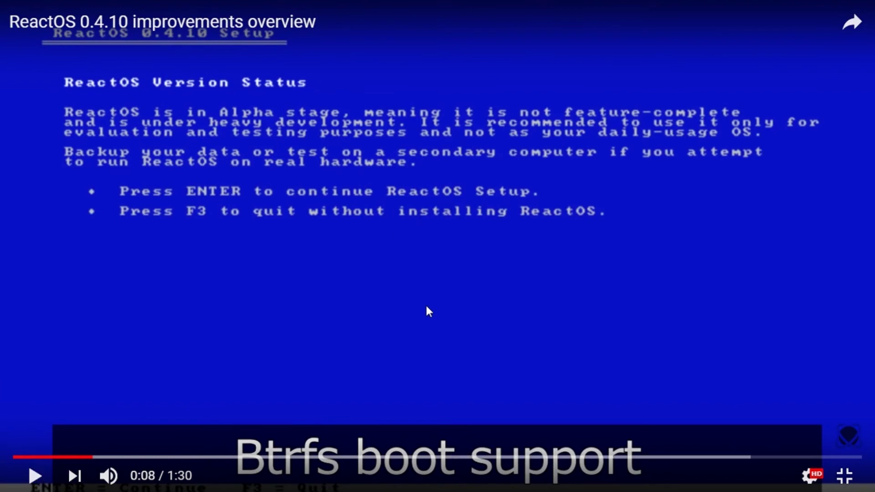
click(427, 307)
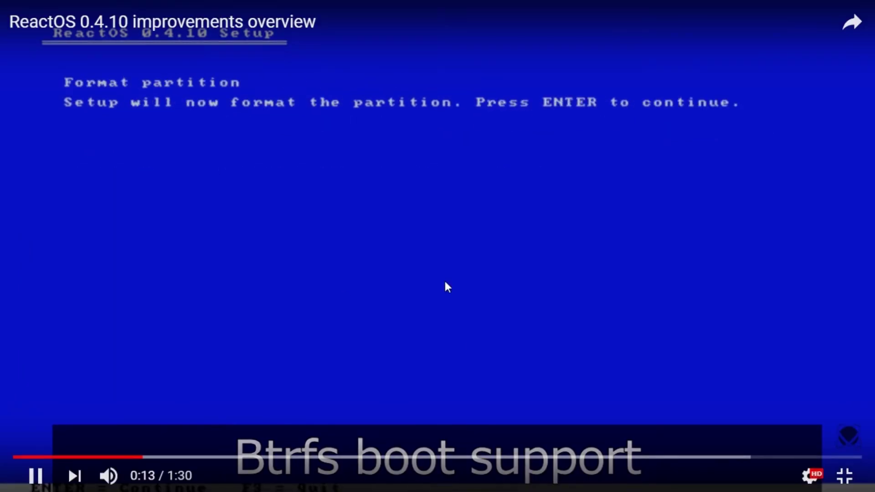
click(410, 314)
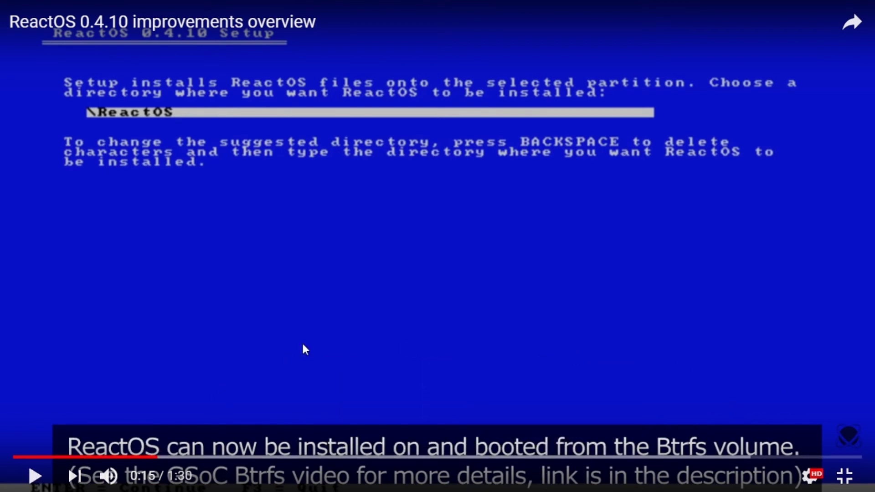
click(307, 377)
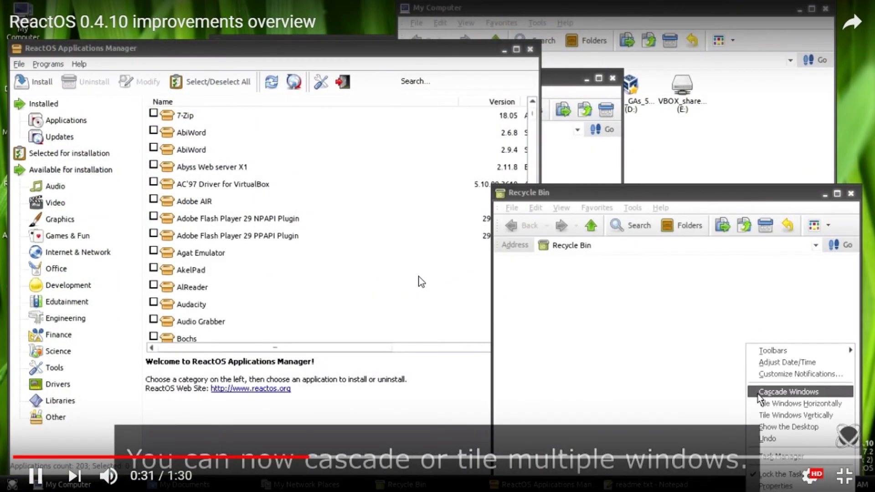
- Pause the overview at the window cascading demo (0:32), then resume playback
click(419, 280)
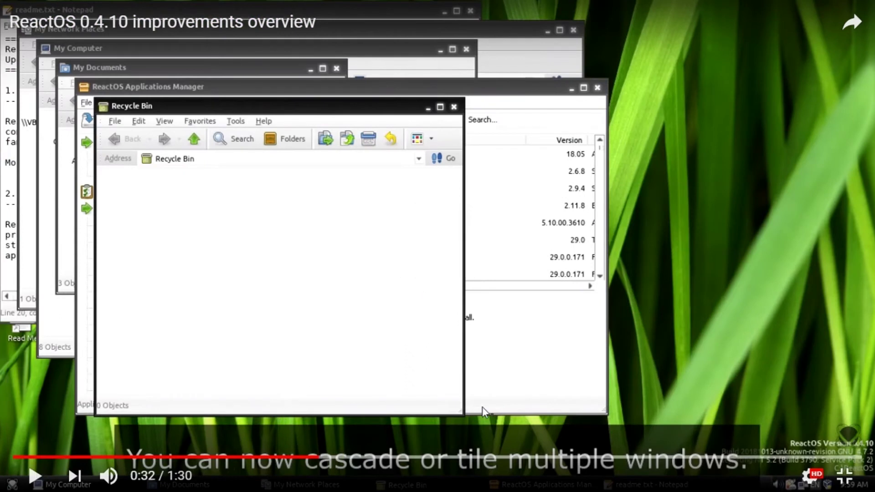
click(492, 294)
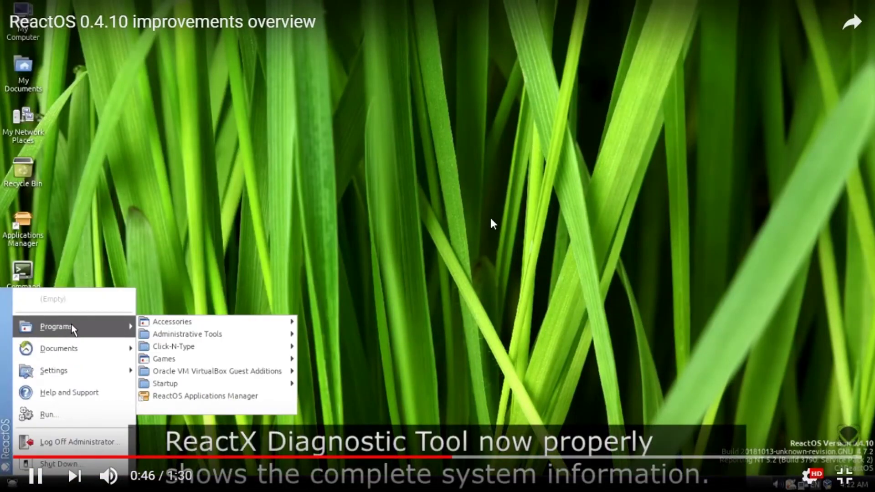
- Pause and resume the video on the Start menu and ReactX Diagnostic Tool demos
click(491, 219)
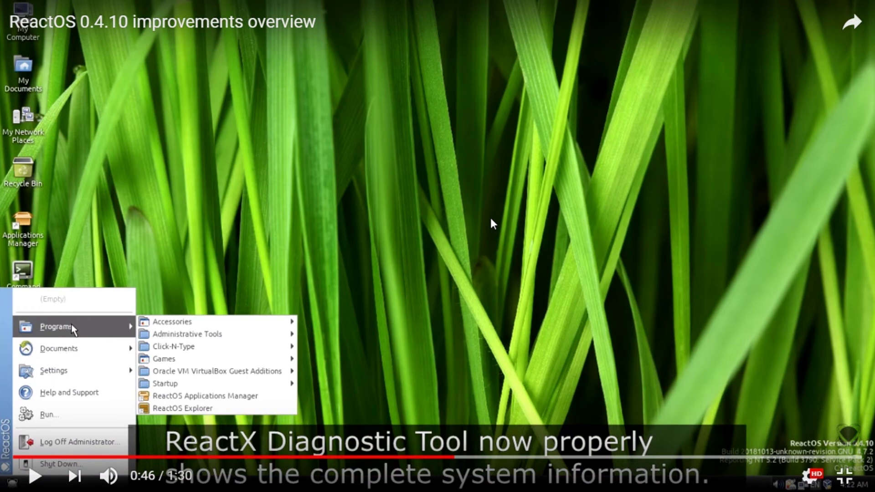
click(491, 220)
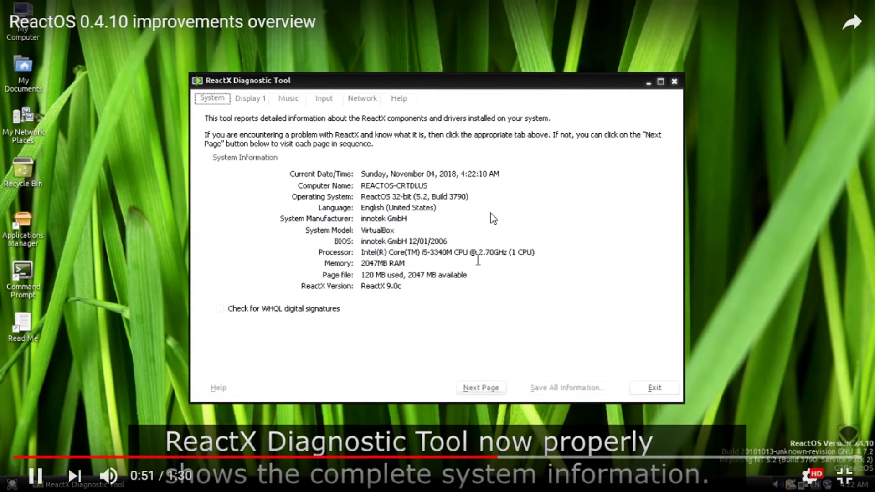
click(491, 214)
click(440, 212)
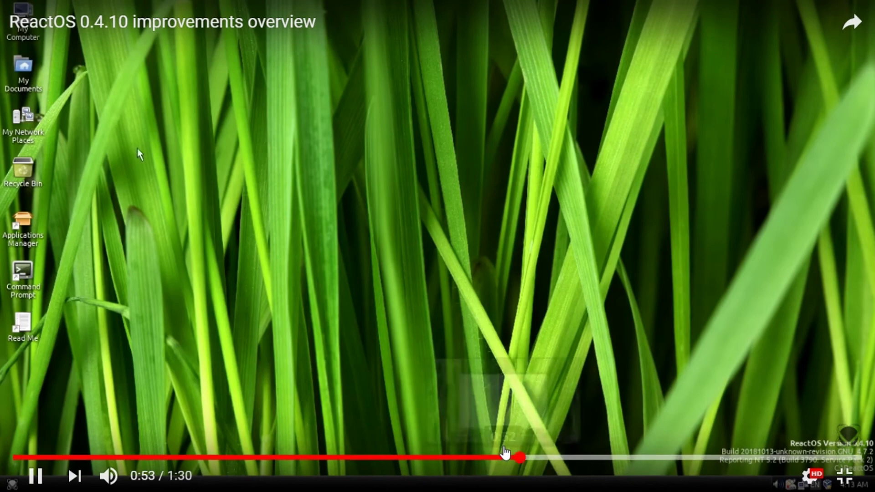
- Rewind to the Diagnostic Tool at 0:51, leave and re-enter full screen, and resume playback
click(504, 456)
click(498, 458)
double_click(488, 363)
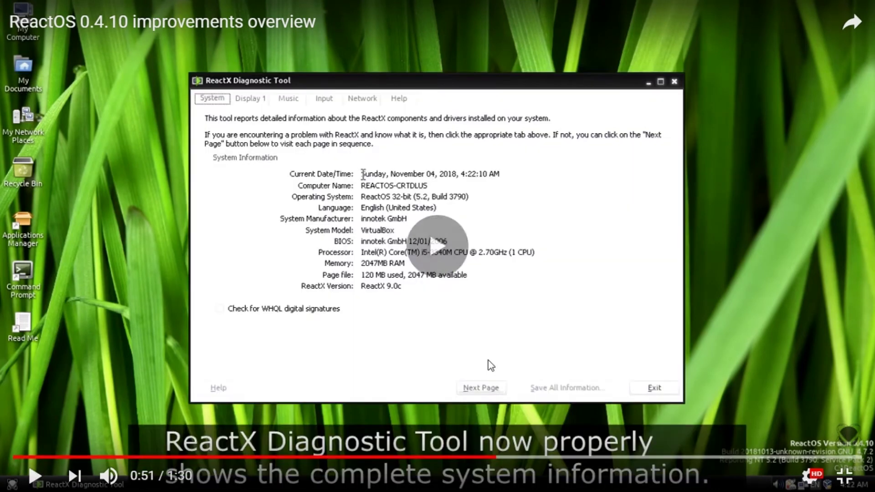
click(552, 390)
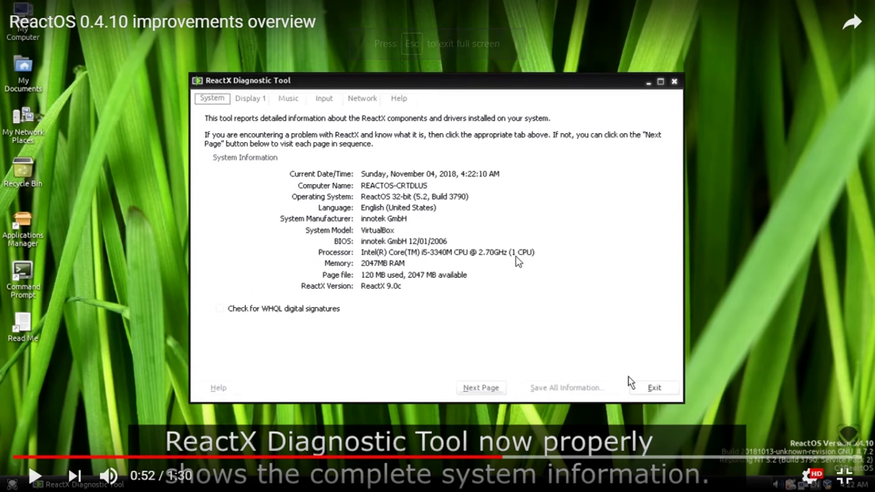
click(531, 229)
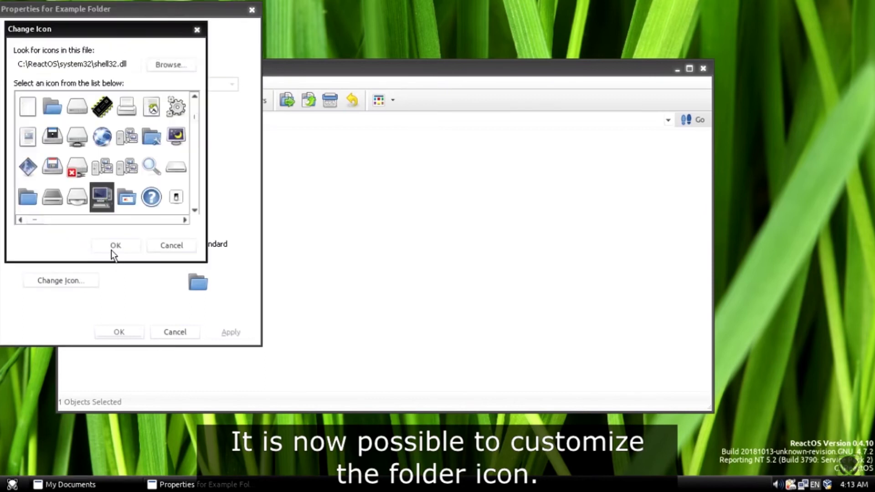
- Pause on the folder properties and context menu demos, rewinding to Properties for Example Folder
click(535, 234)
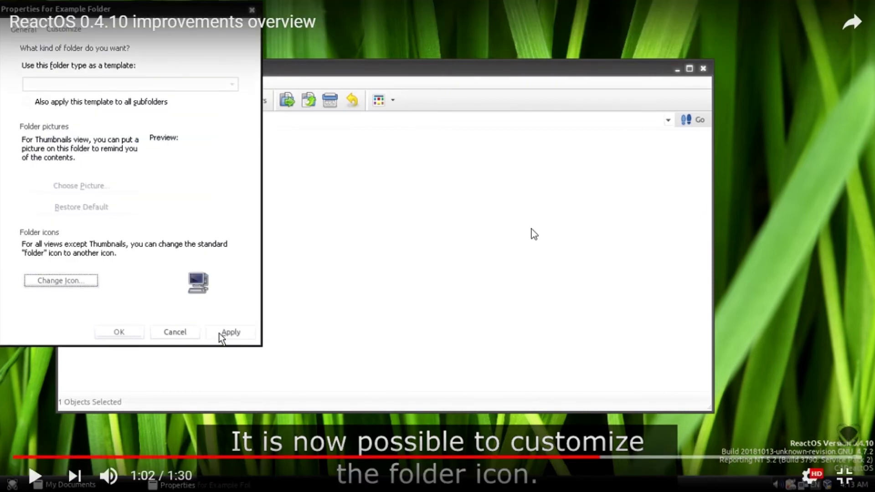
click(533, 226)
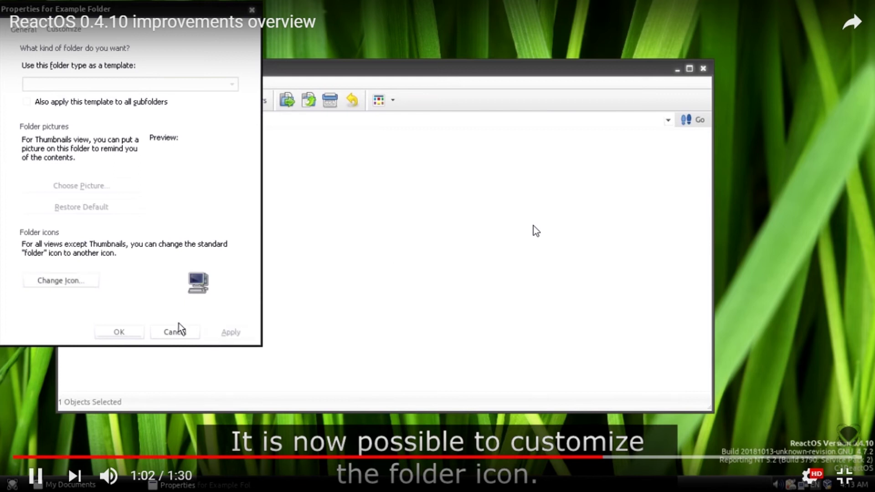
click(534, 226)
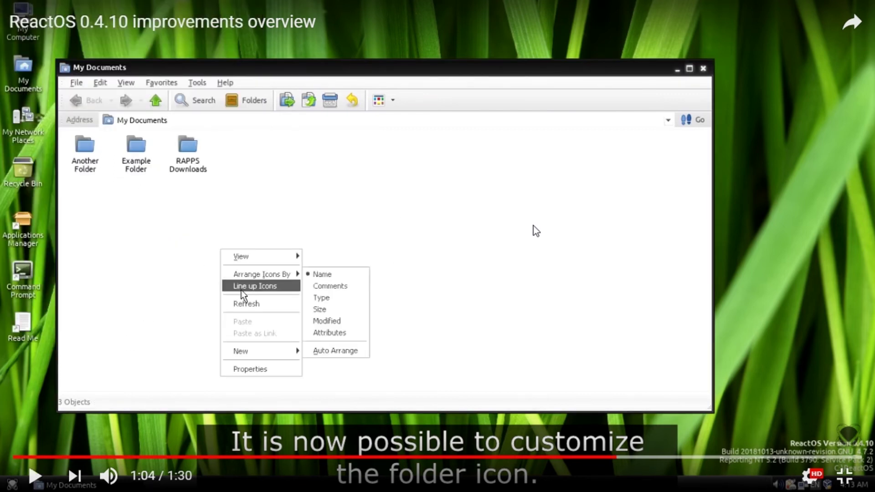
click(602, 456)
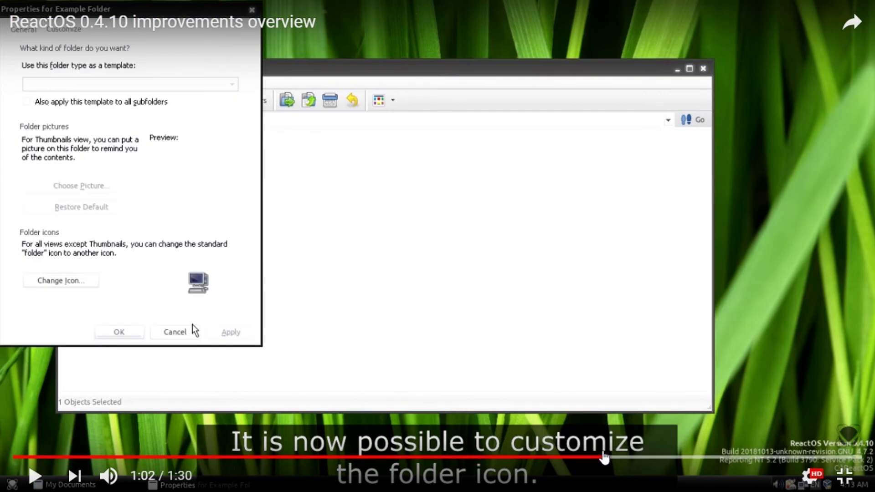
click(586, 377)
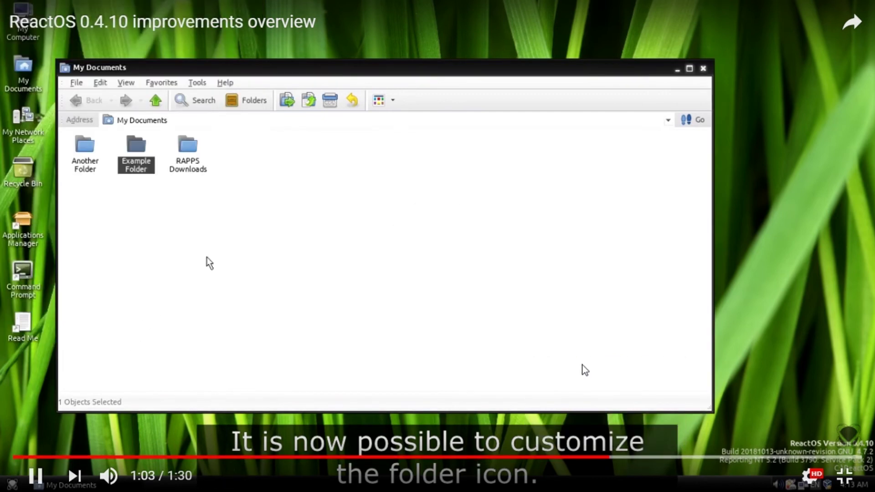
- Rewind to the Change Icon step at 1:00, replay, and pause at 1:06 after the icon change
click(587, 457)
click(576, 336)
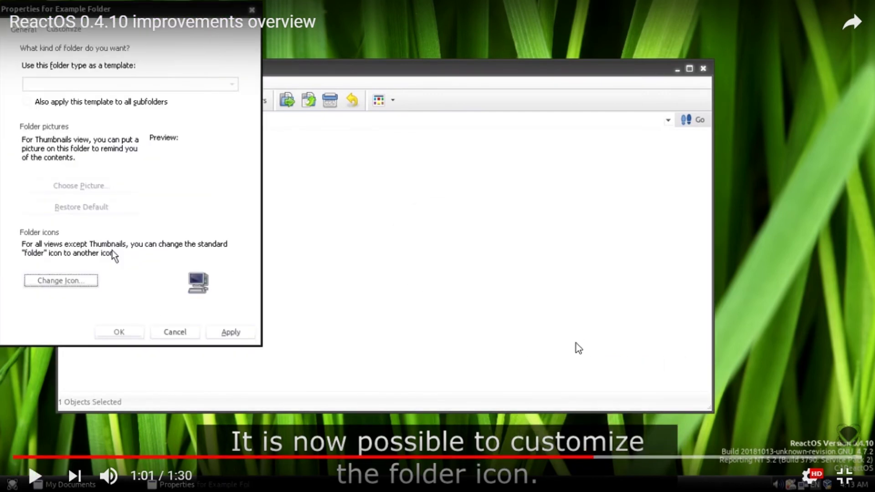
click(587, 457)
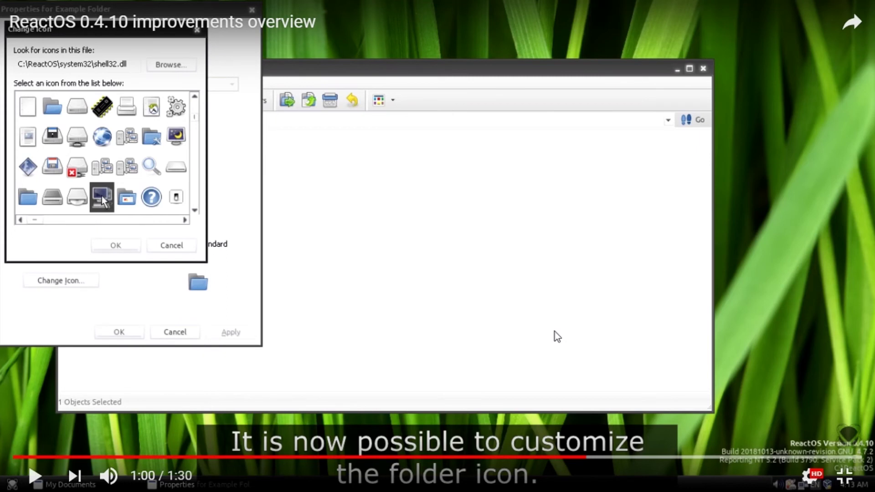
click(555, 332)
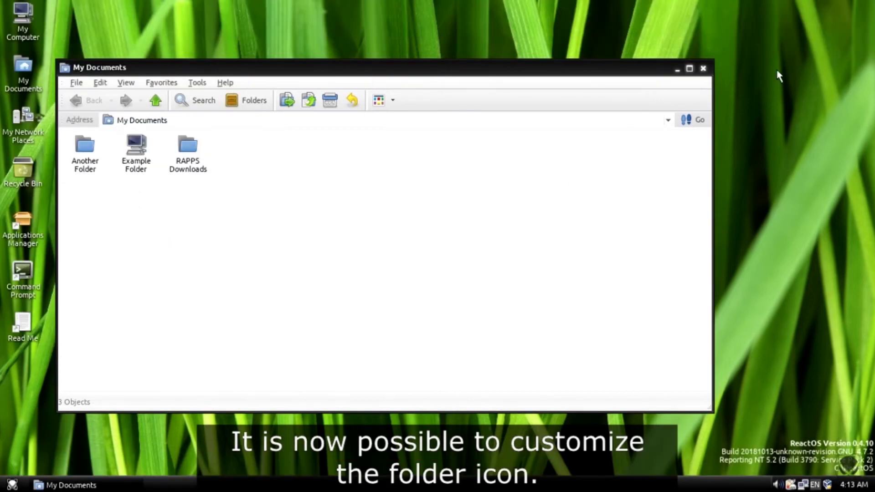
click(554, 330)
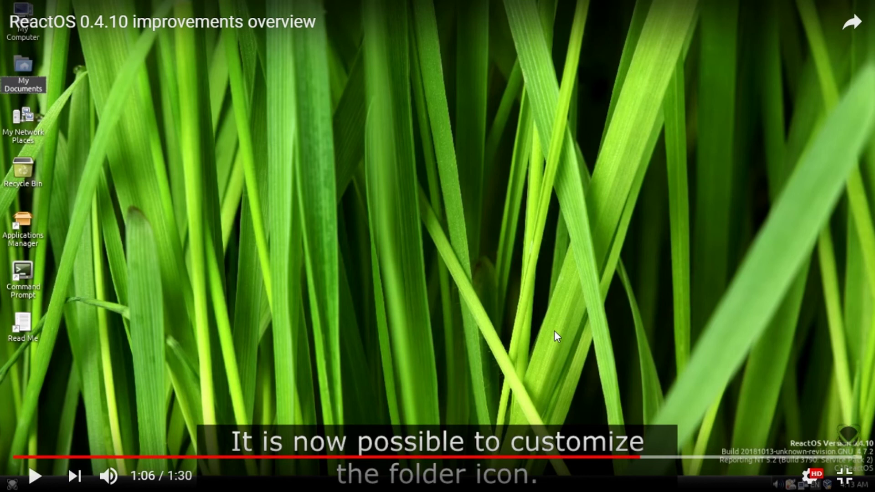
- Pause on the 0.4.9 and 0.4.10 Click-N-Type Setup pages, then rewind to 1:09 and resume
click(554, 332)
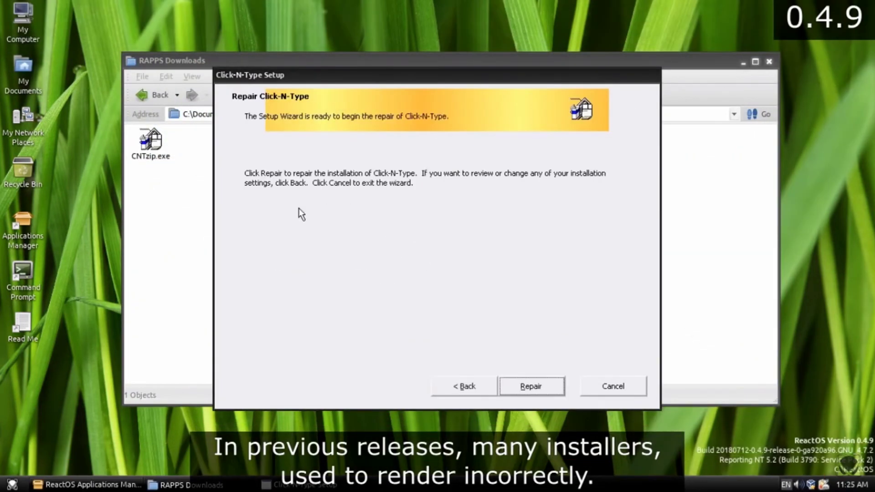
click(555, 335)
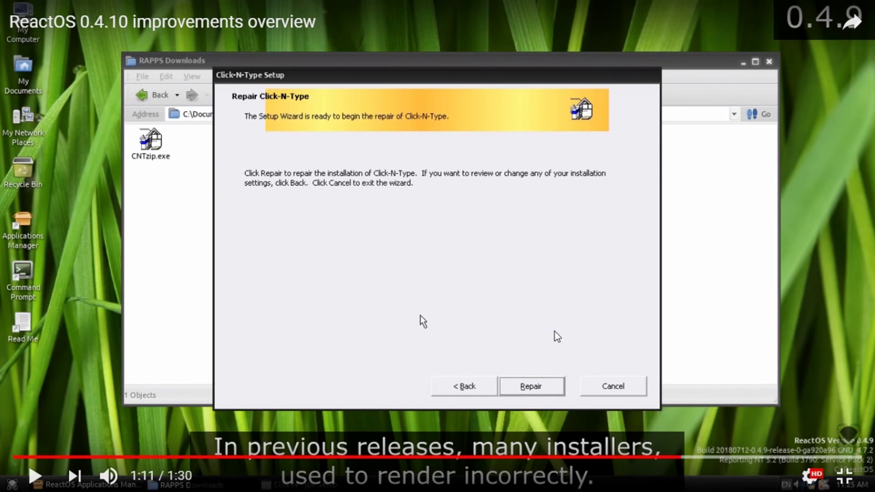
click(561, 279)
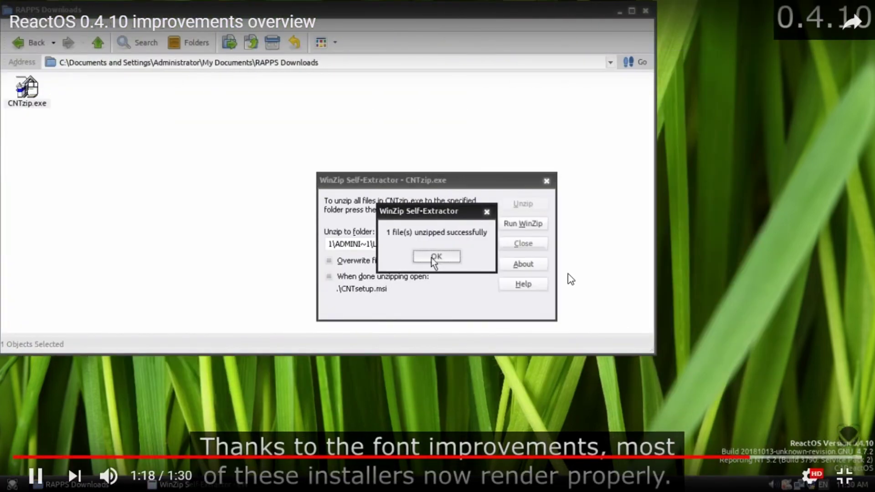
click(475, 319)
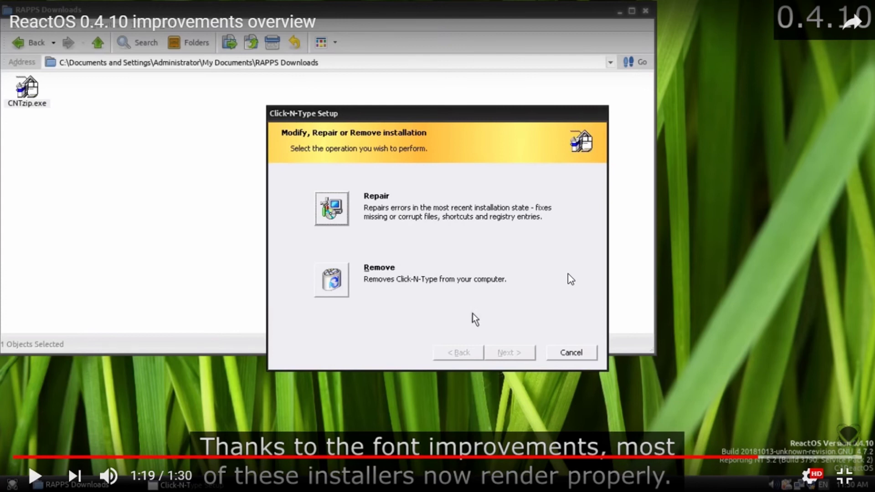
click(571, 279)
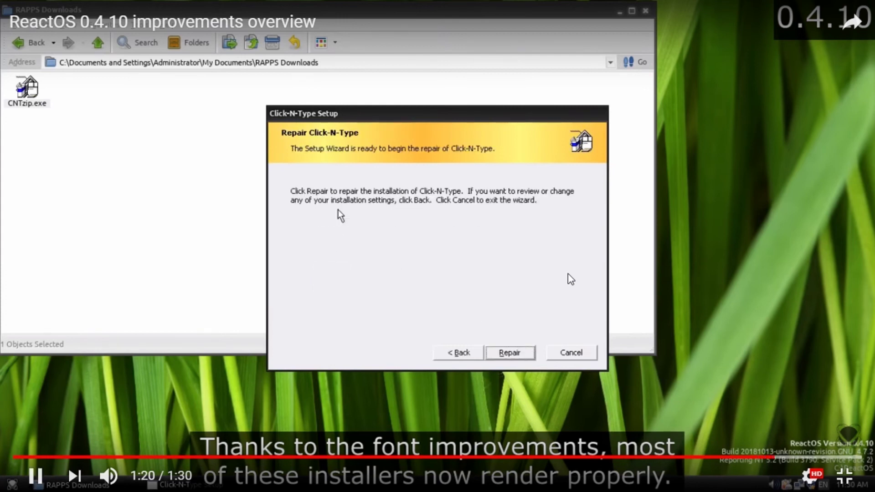
click(668, 456)
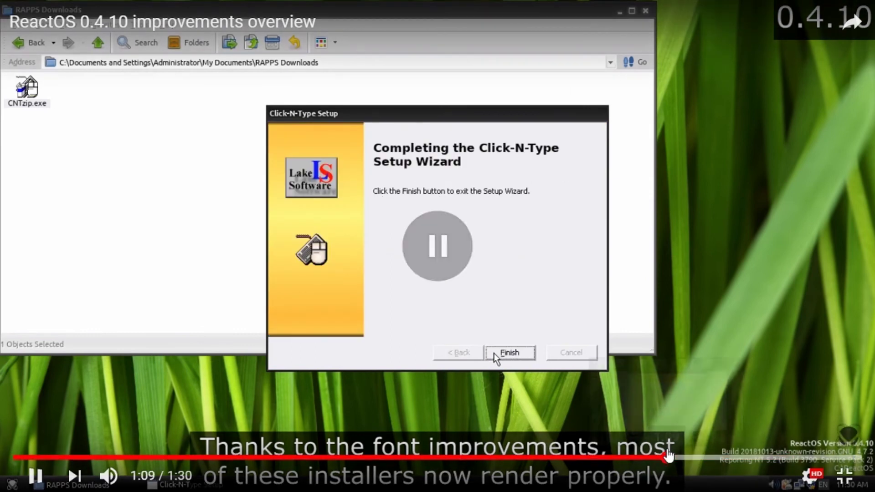
click(676, 344)
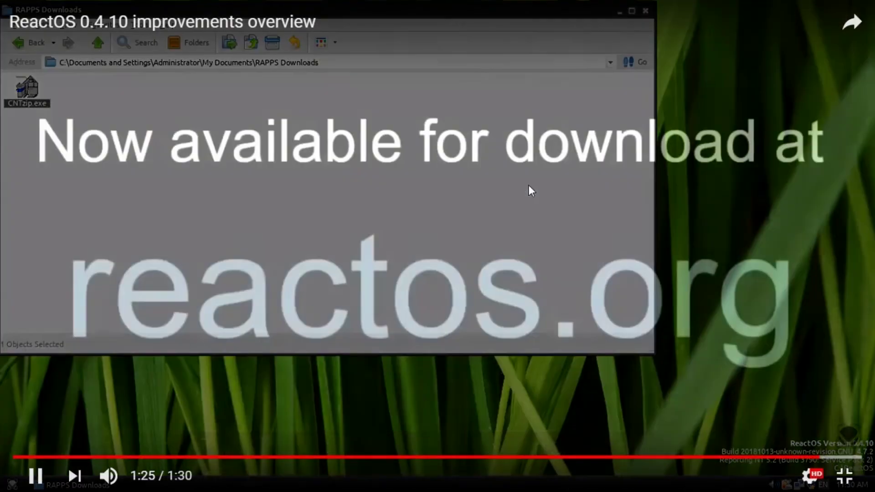
- Pause on the reactos.org end card at 1:26, and toggle full screen off, on, then off
click(529, 186)
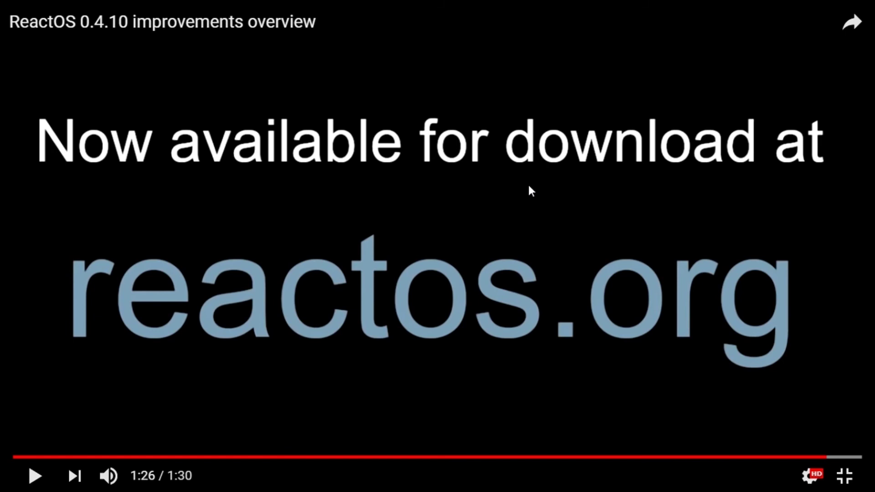
click(845, 476)
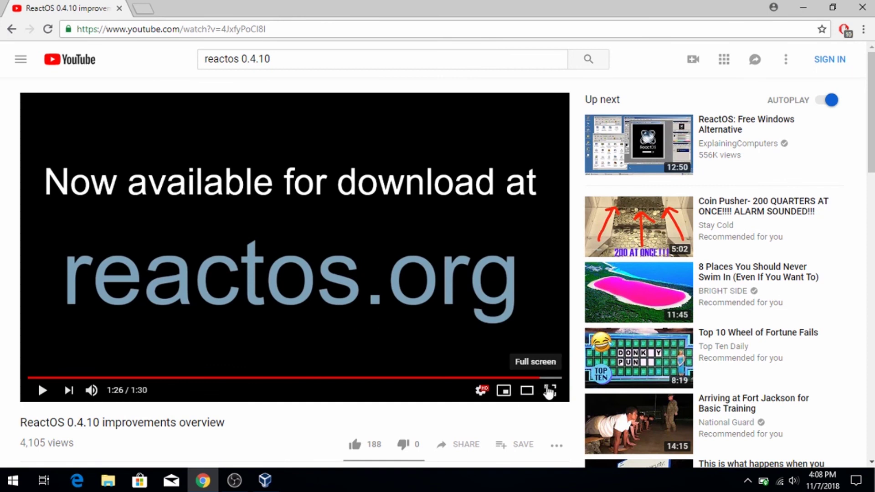
click(550, 390)
click(845, 475)
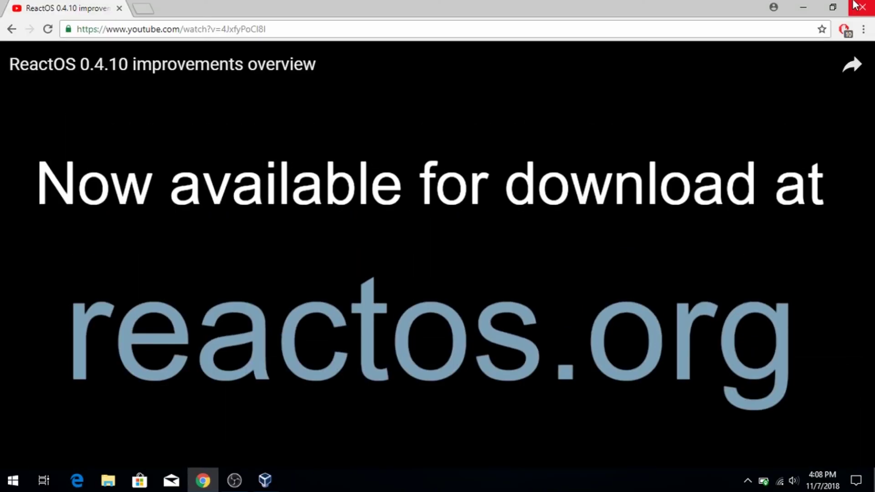
click(865, 4)
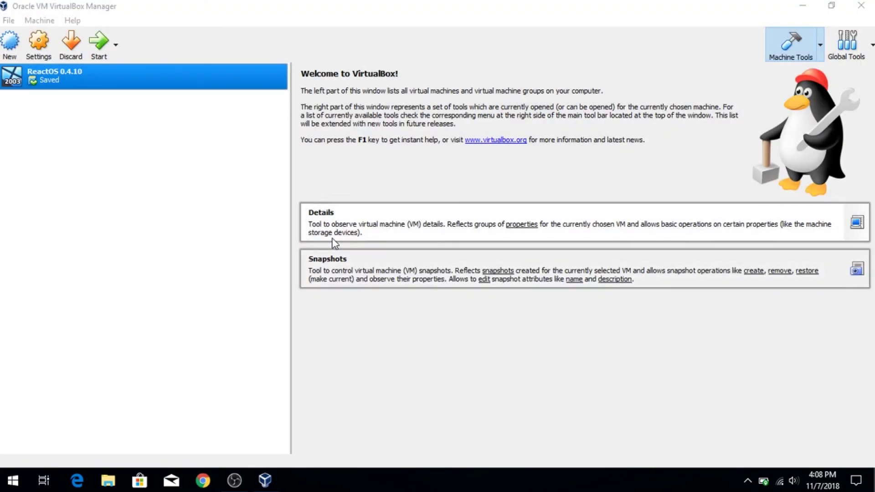